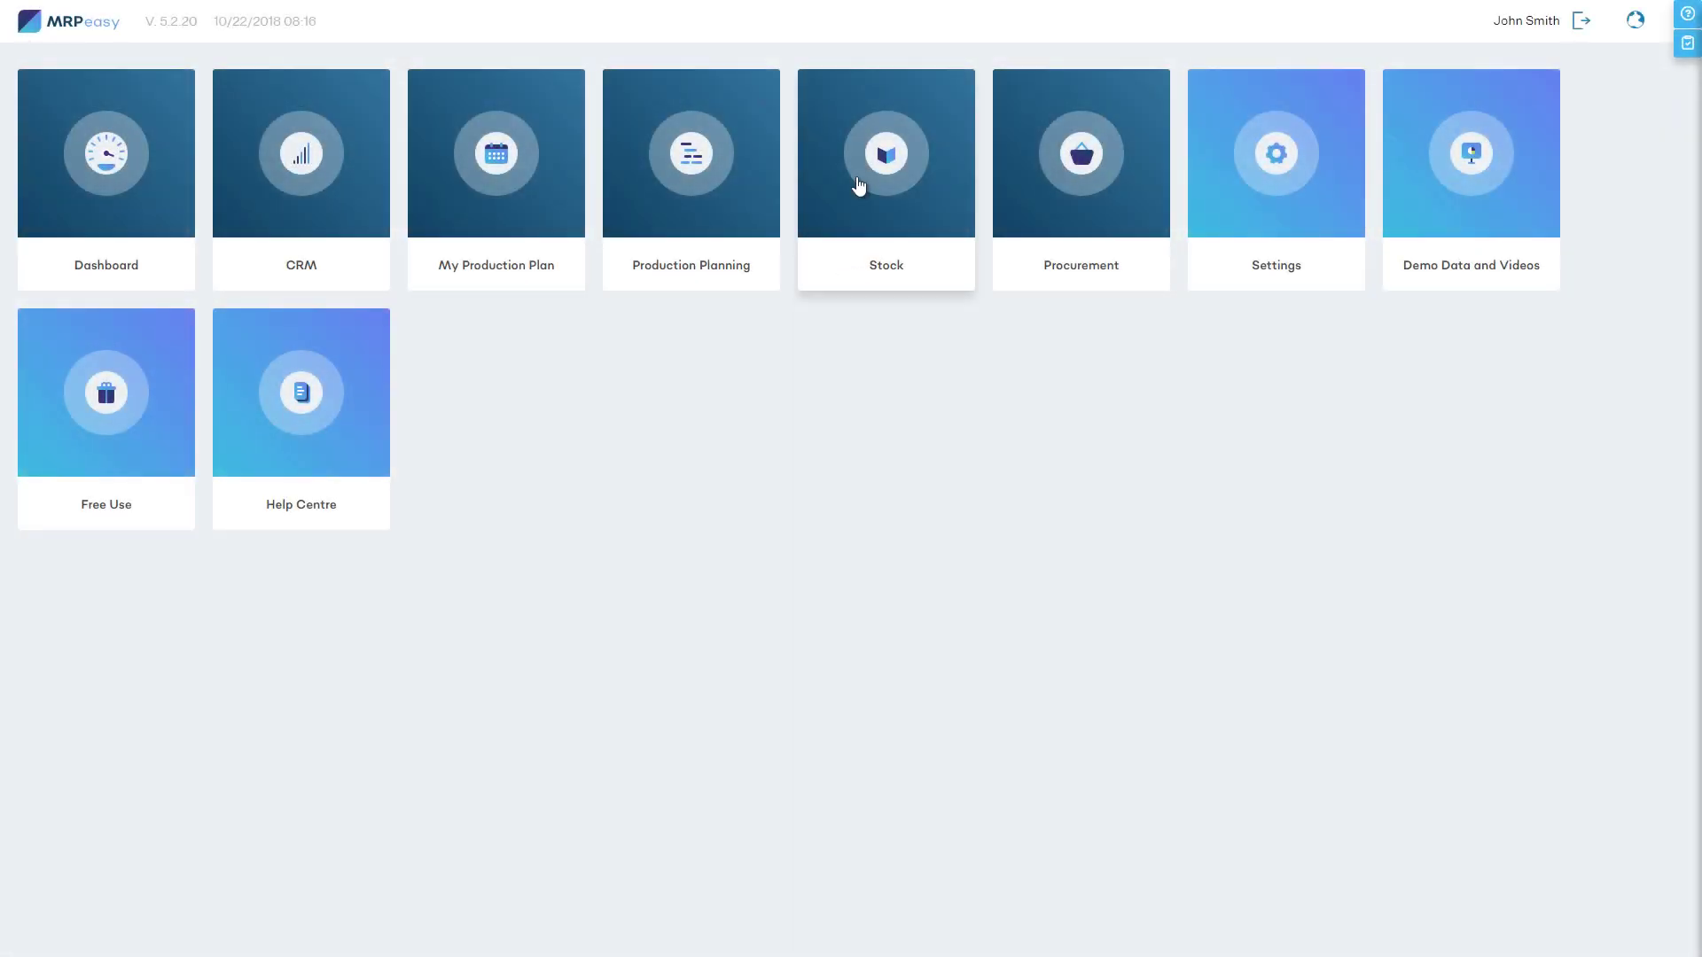
Open the Sub-assembly 1 item from the Stock items list
click(875, 165)
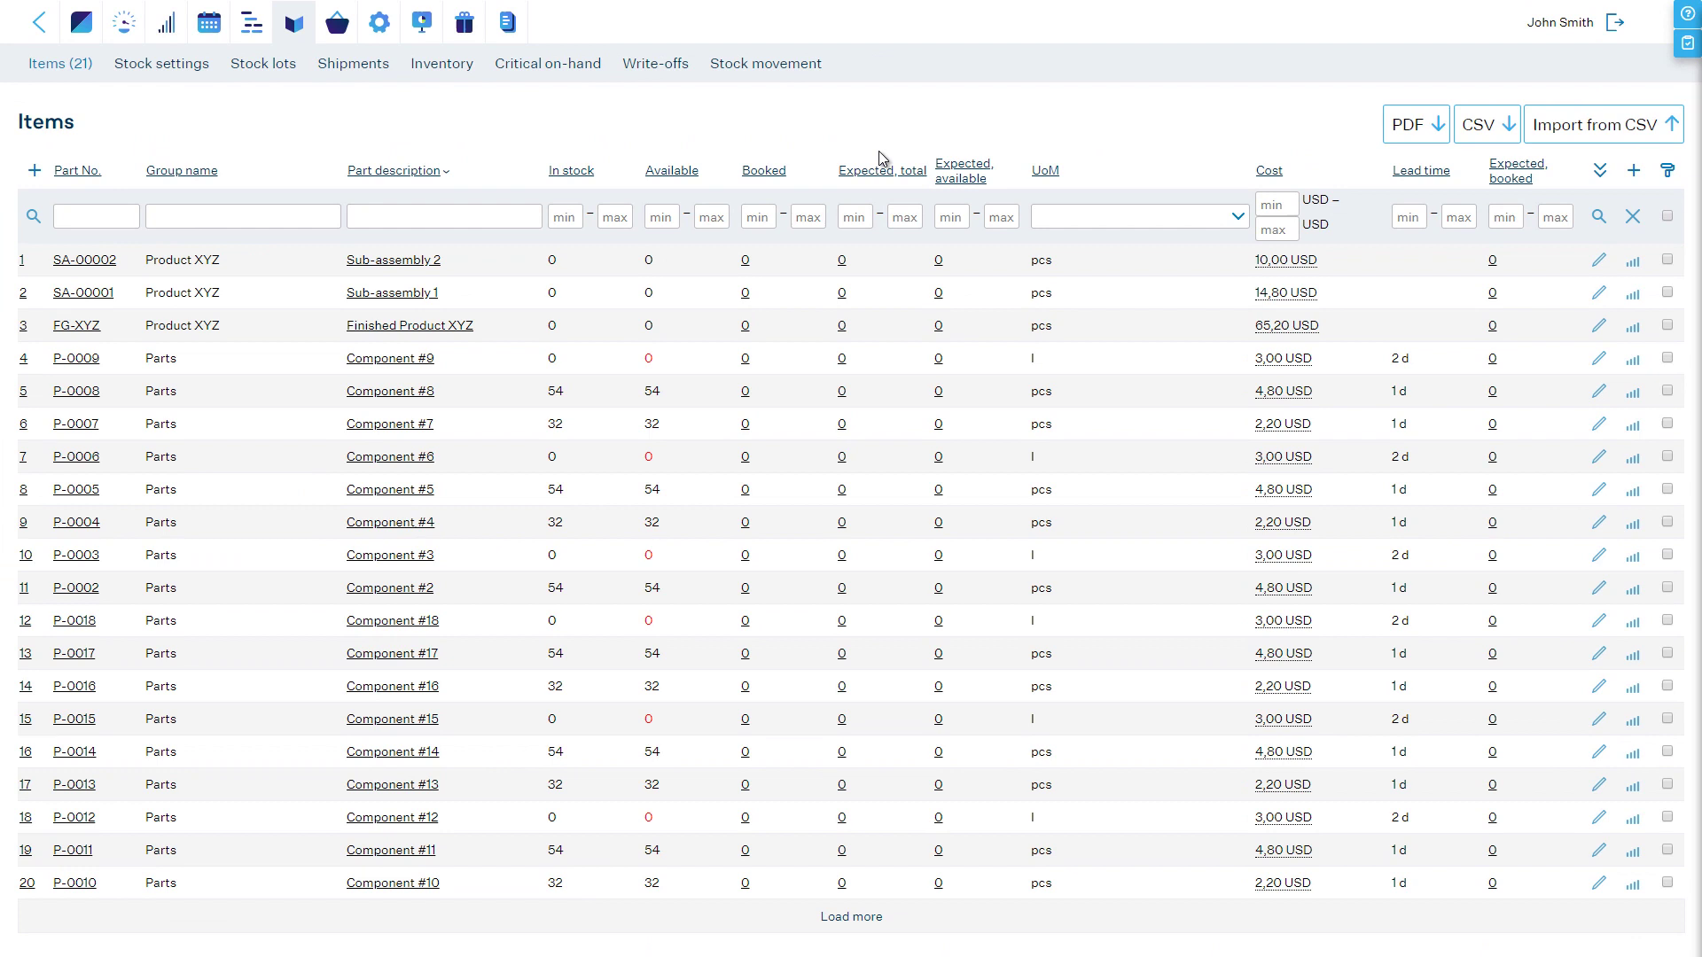
click(393, 292)
click(400, 296)
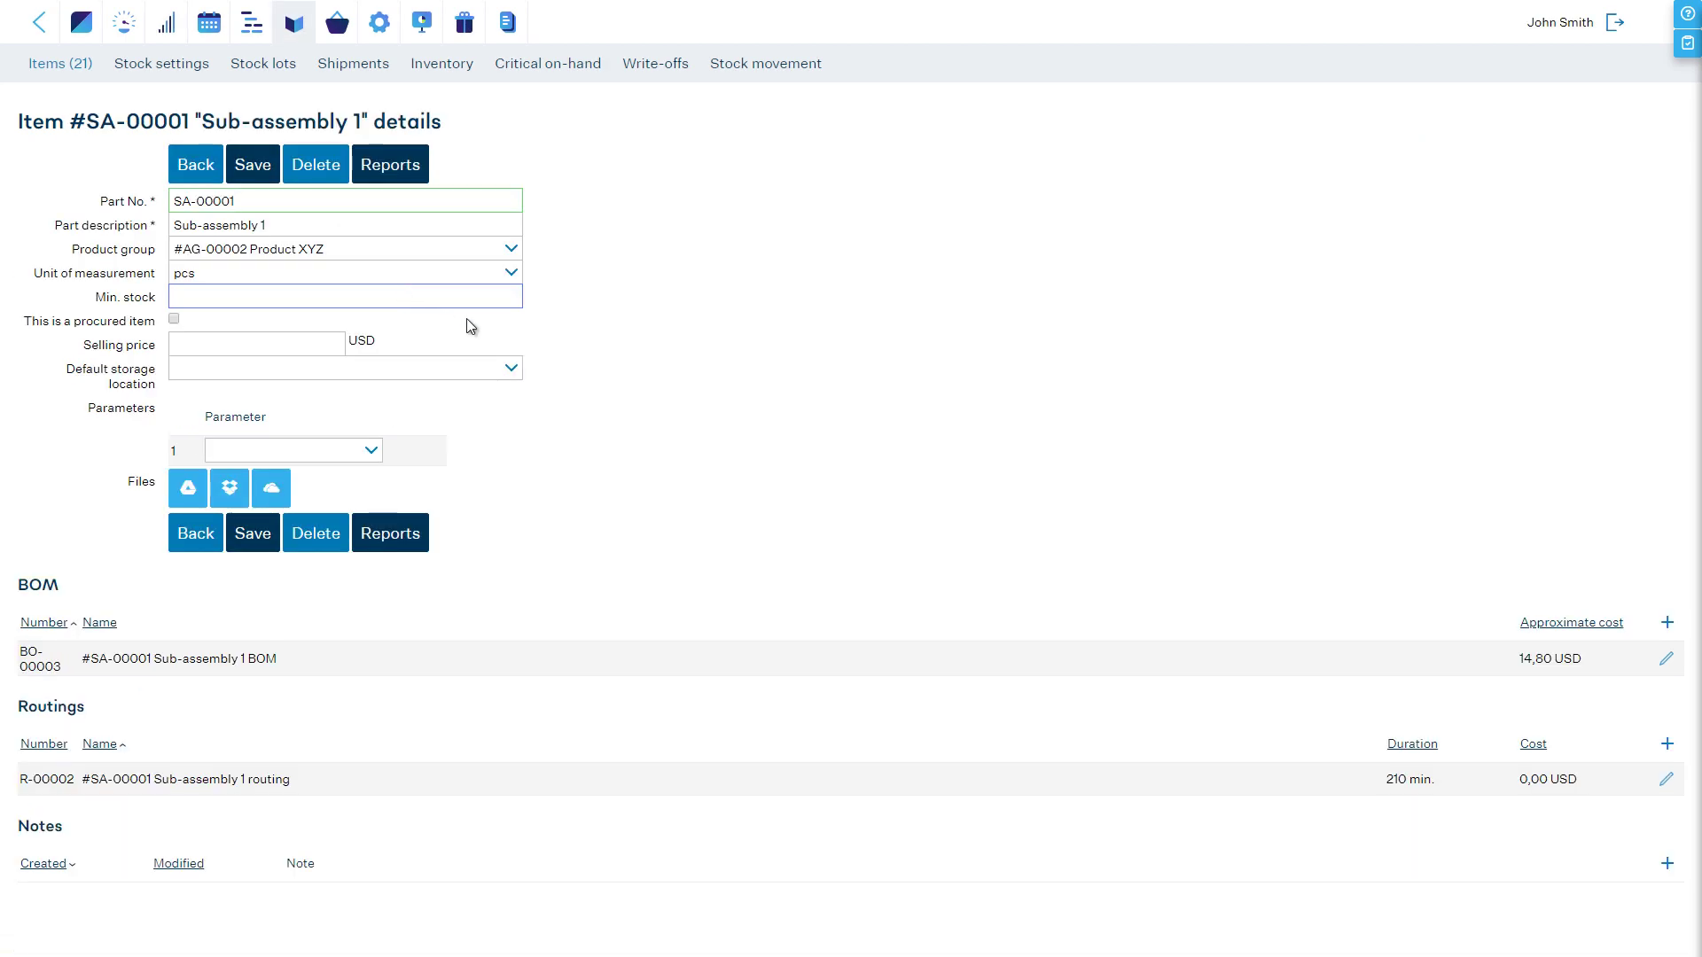
Review Sub-assembly 1's BOM BO-00003 (14,80 USD) and two-step routing R-00002 (210 min)
click(1665, 660)
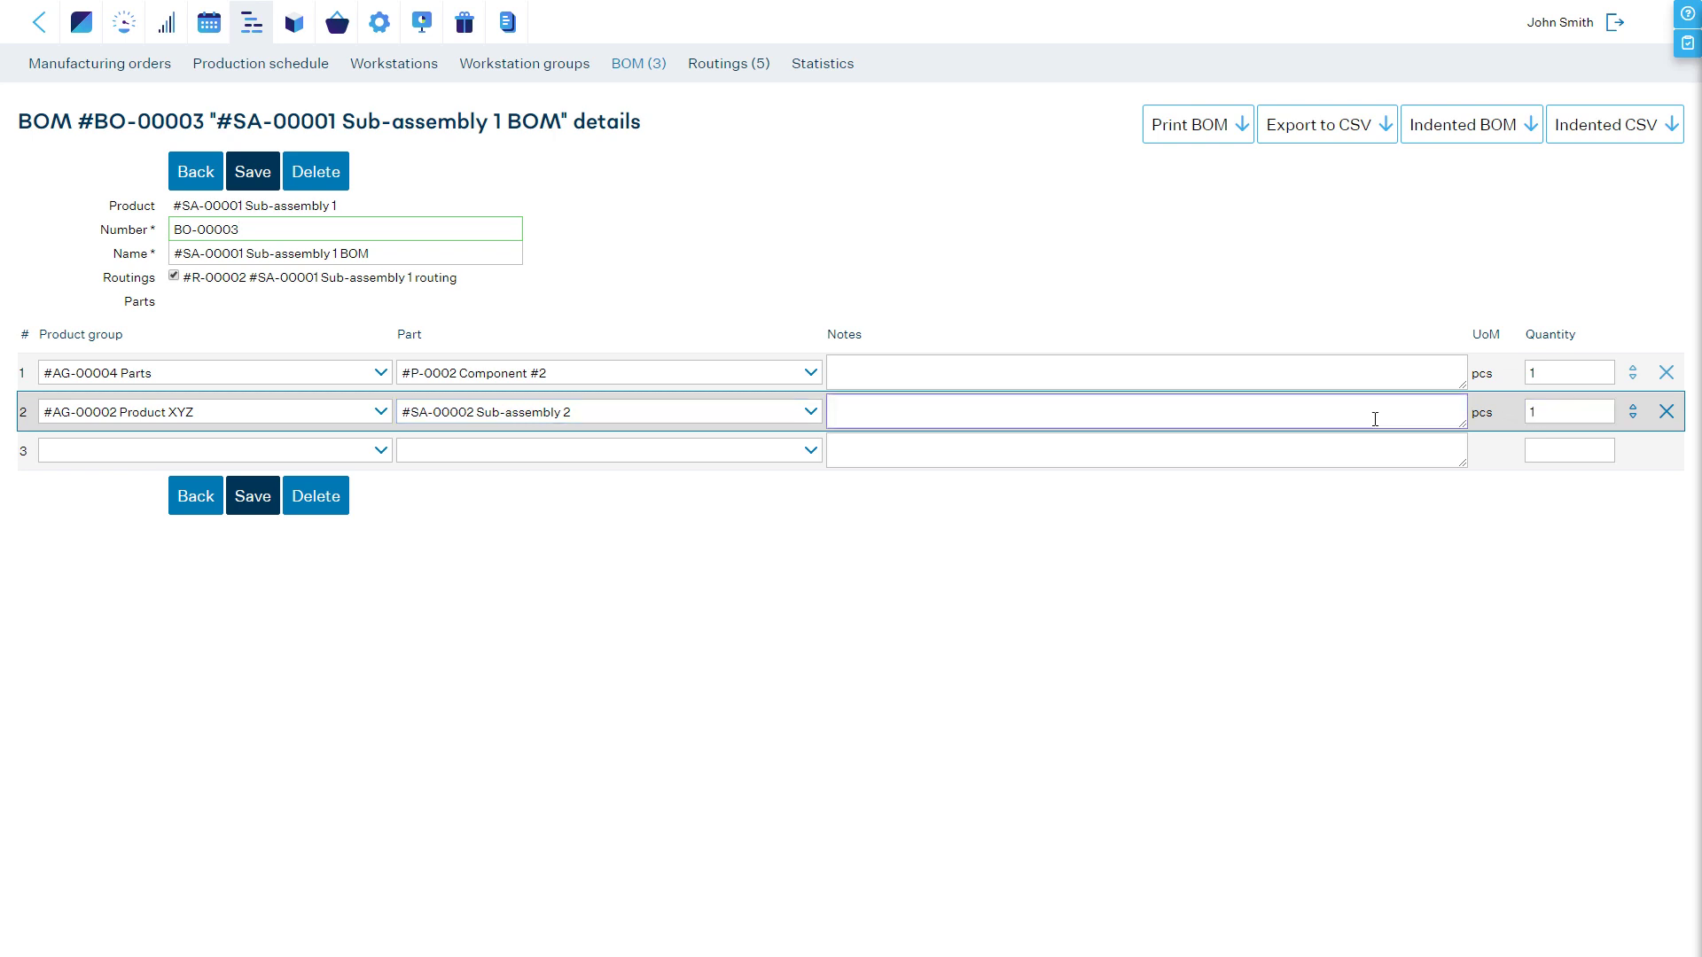
click(205, 504)
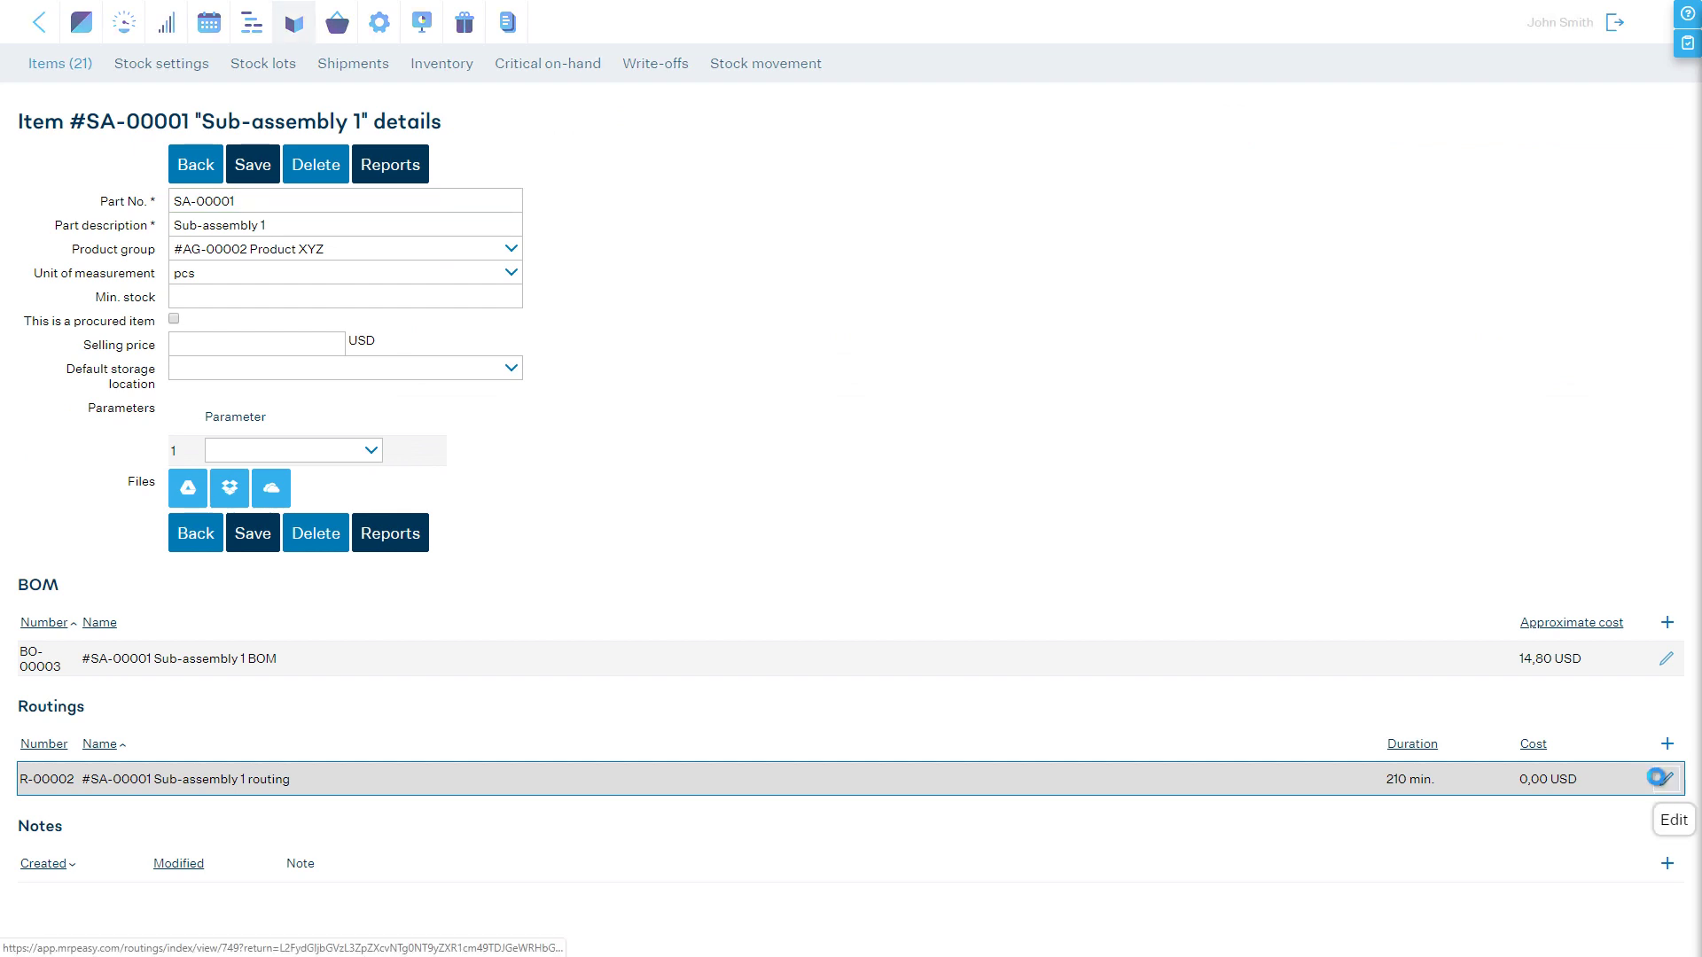
click(1656, 782)
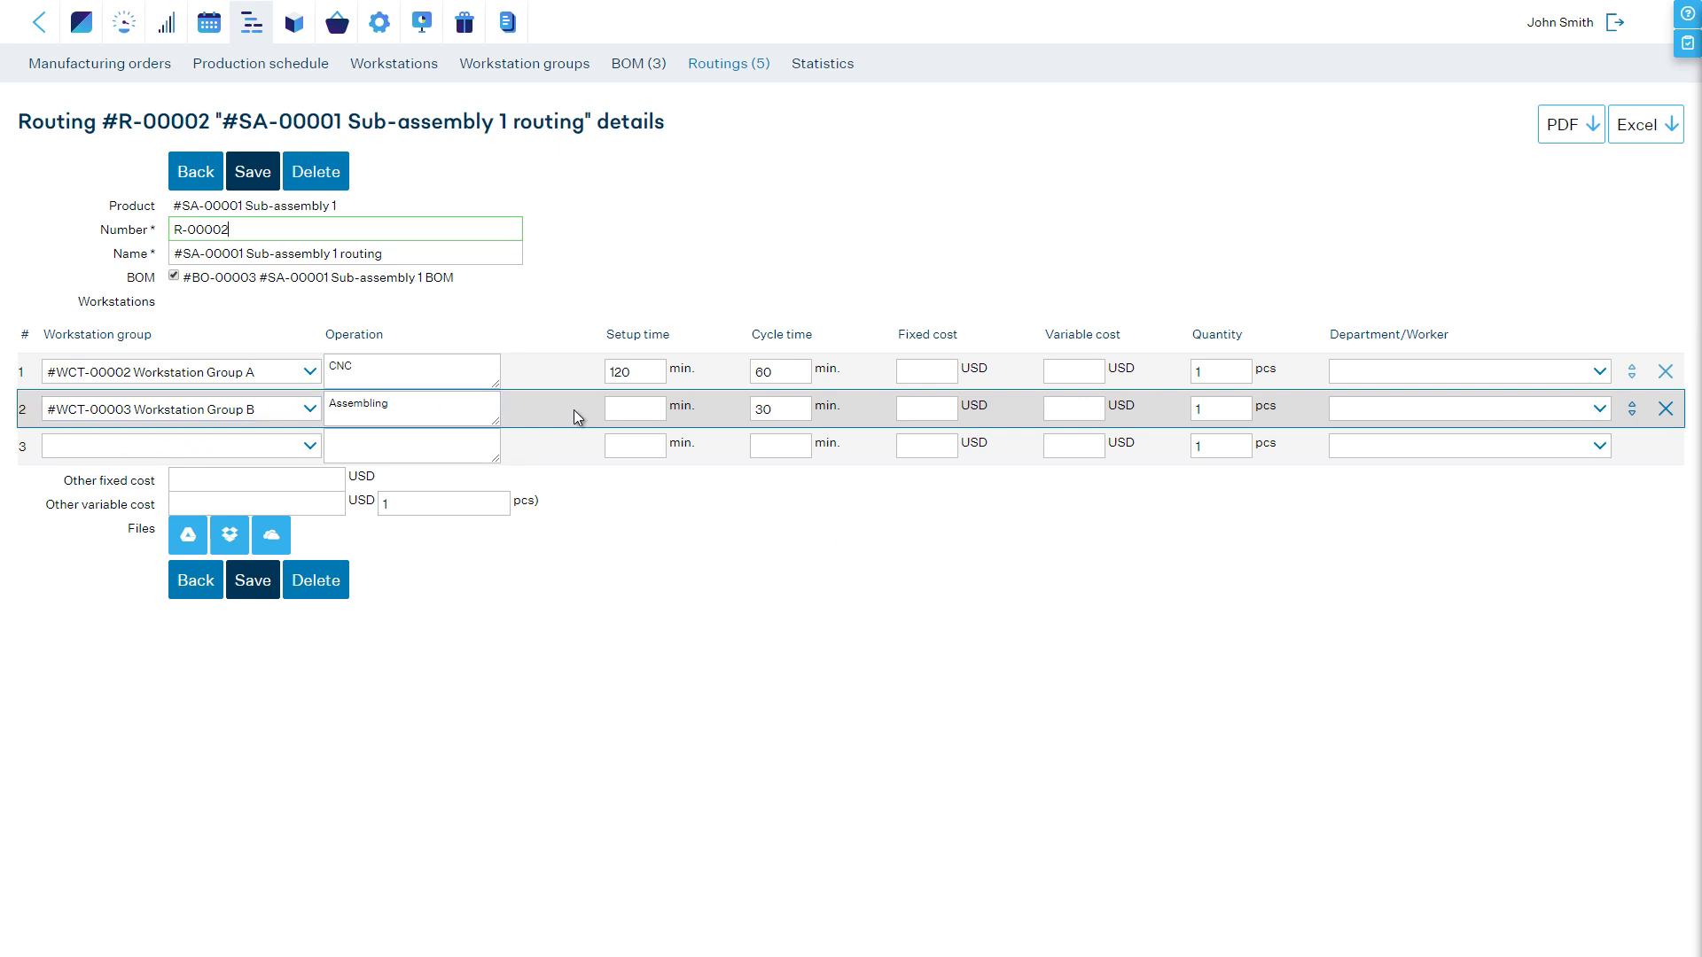
click(200, 580)
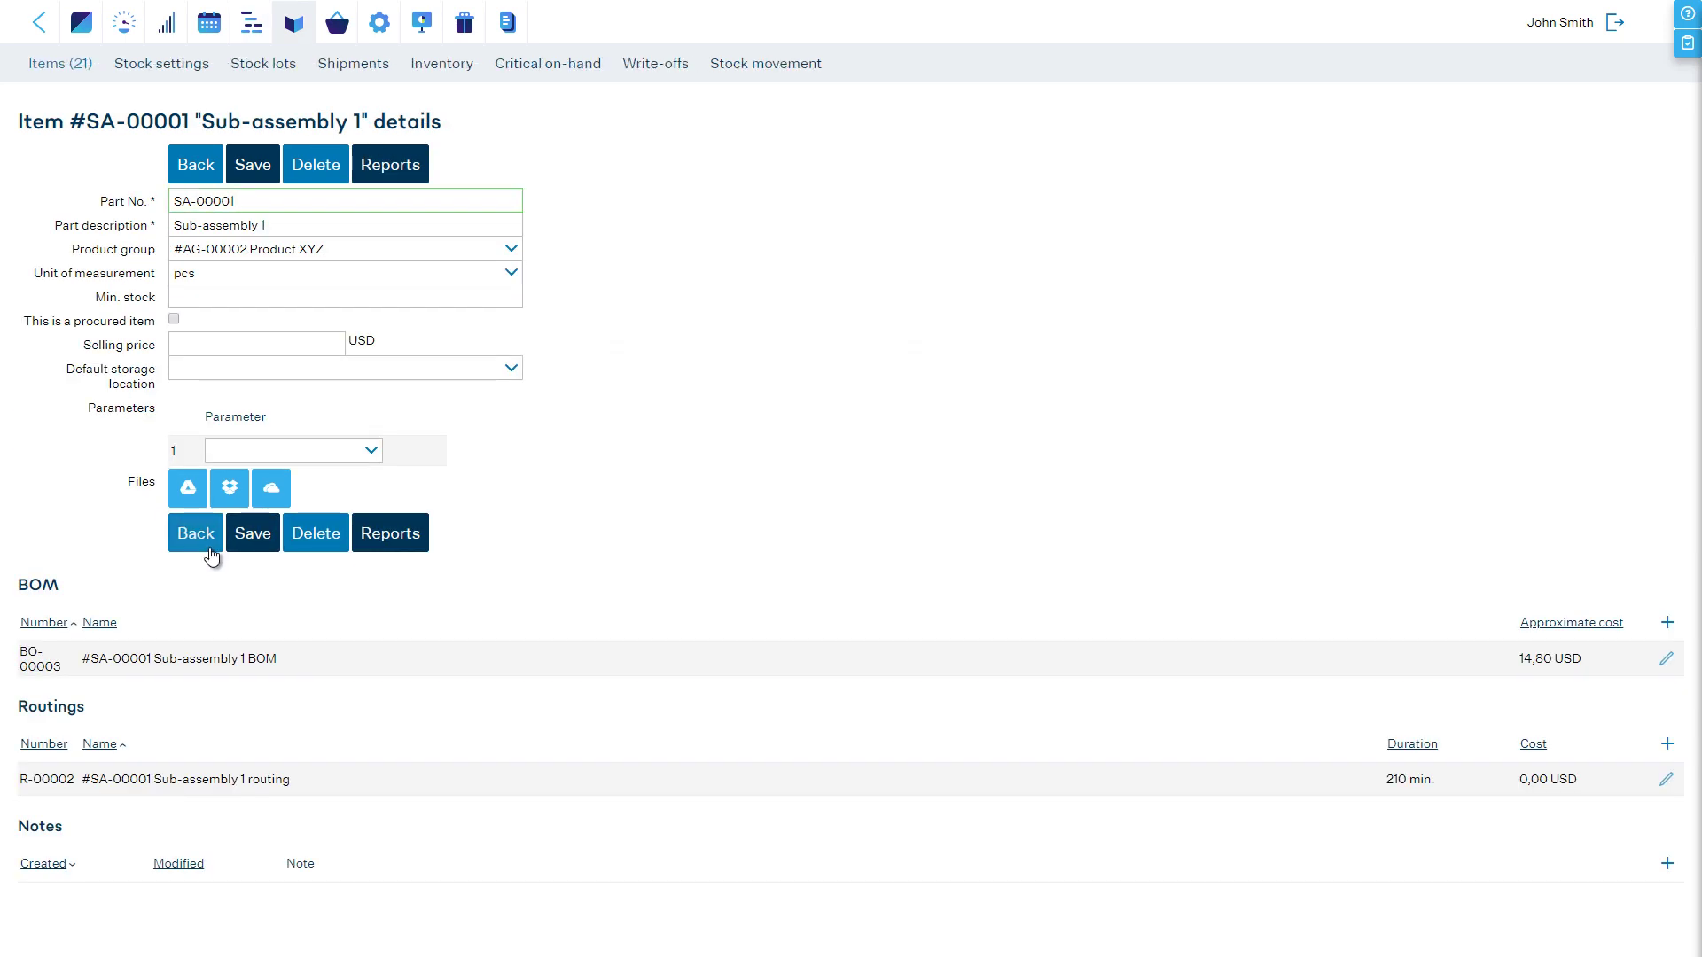
Open Finished Product XYZ's BOM BO-00002 and its indented BOM printout totalling 65,20 USD
click(212, 551)
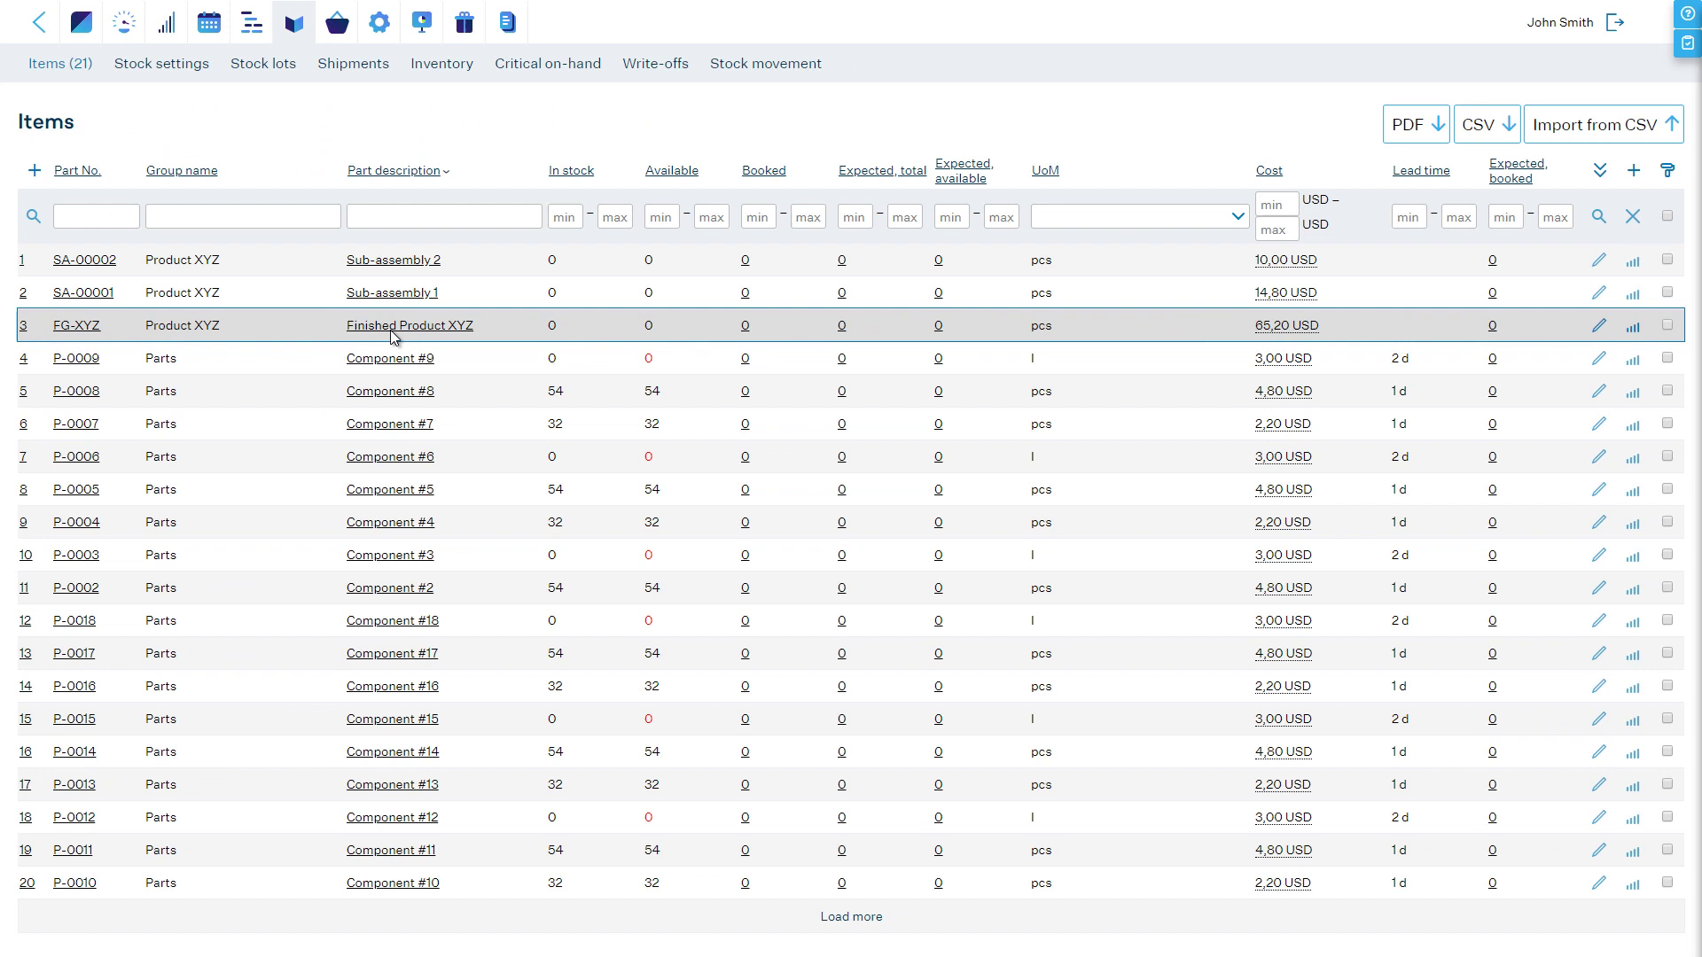
click(392, 326)
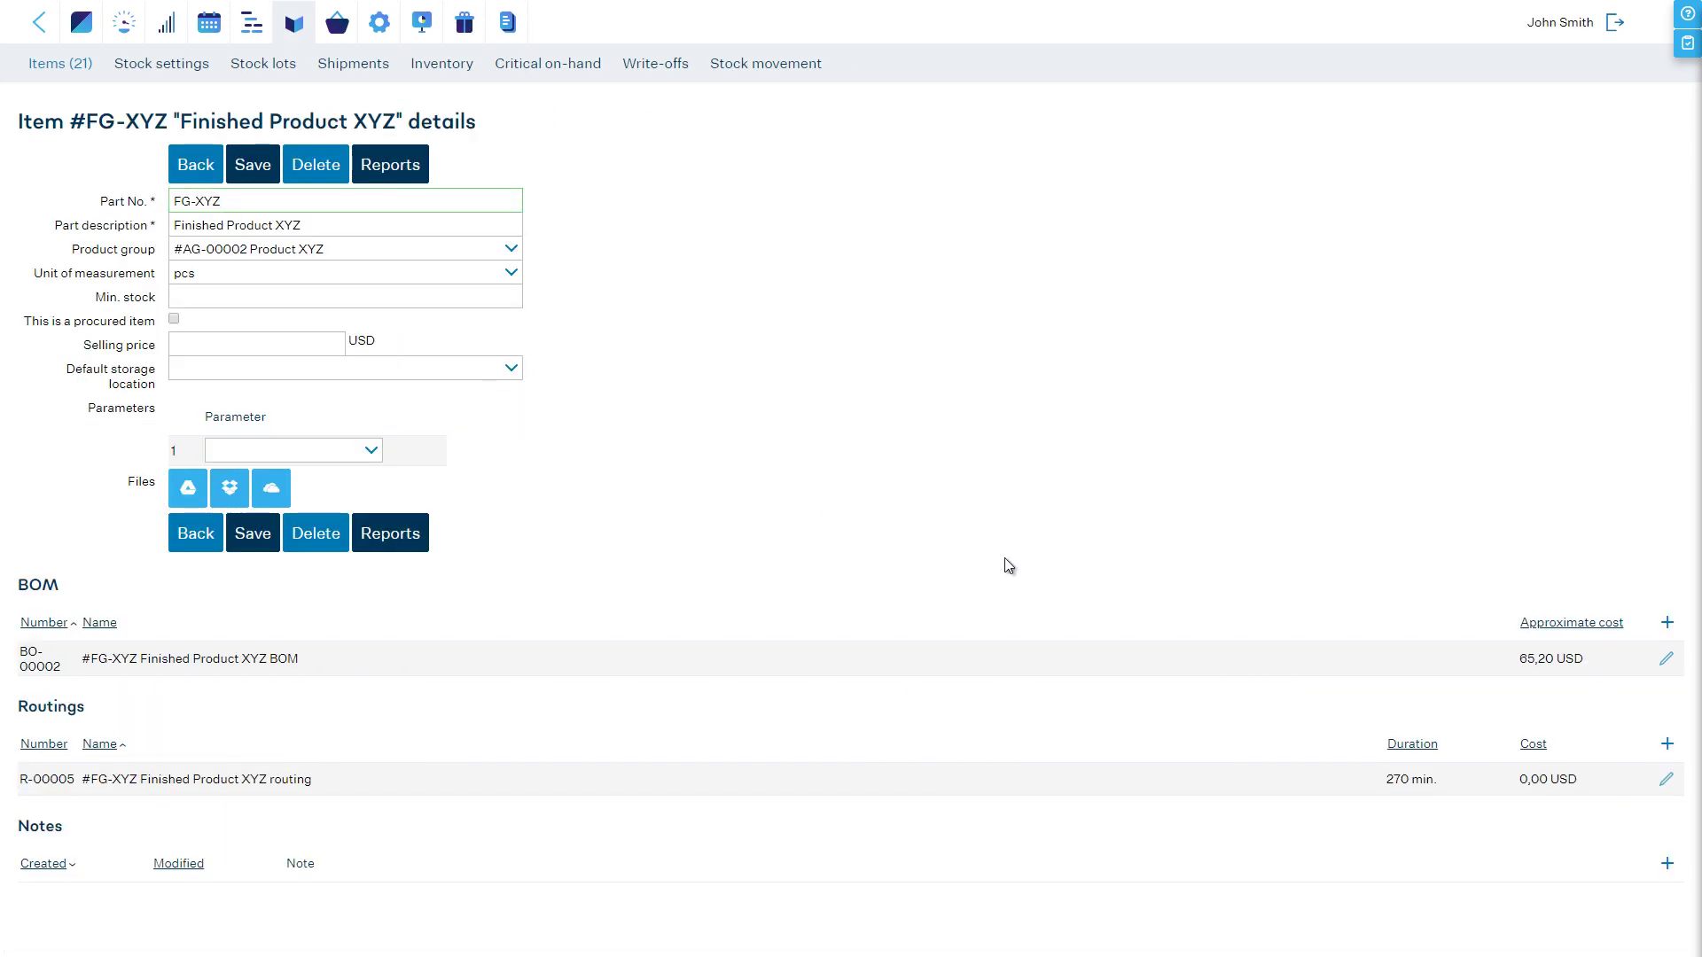
click(1666, 659)
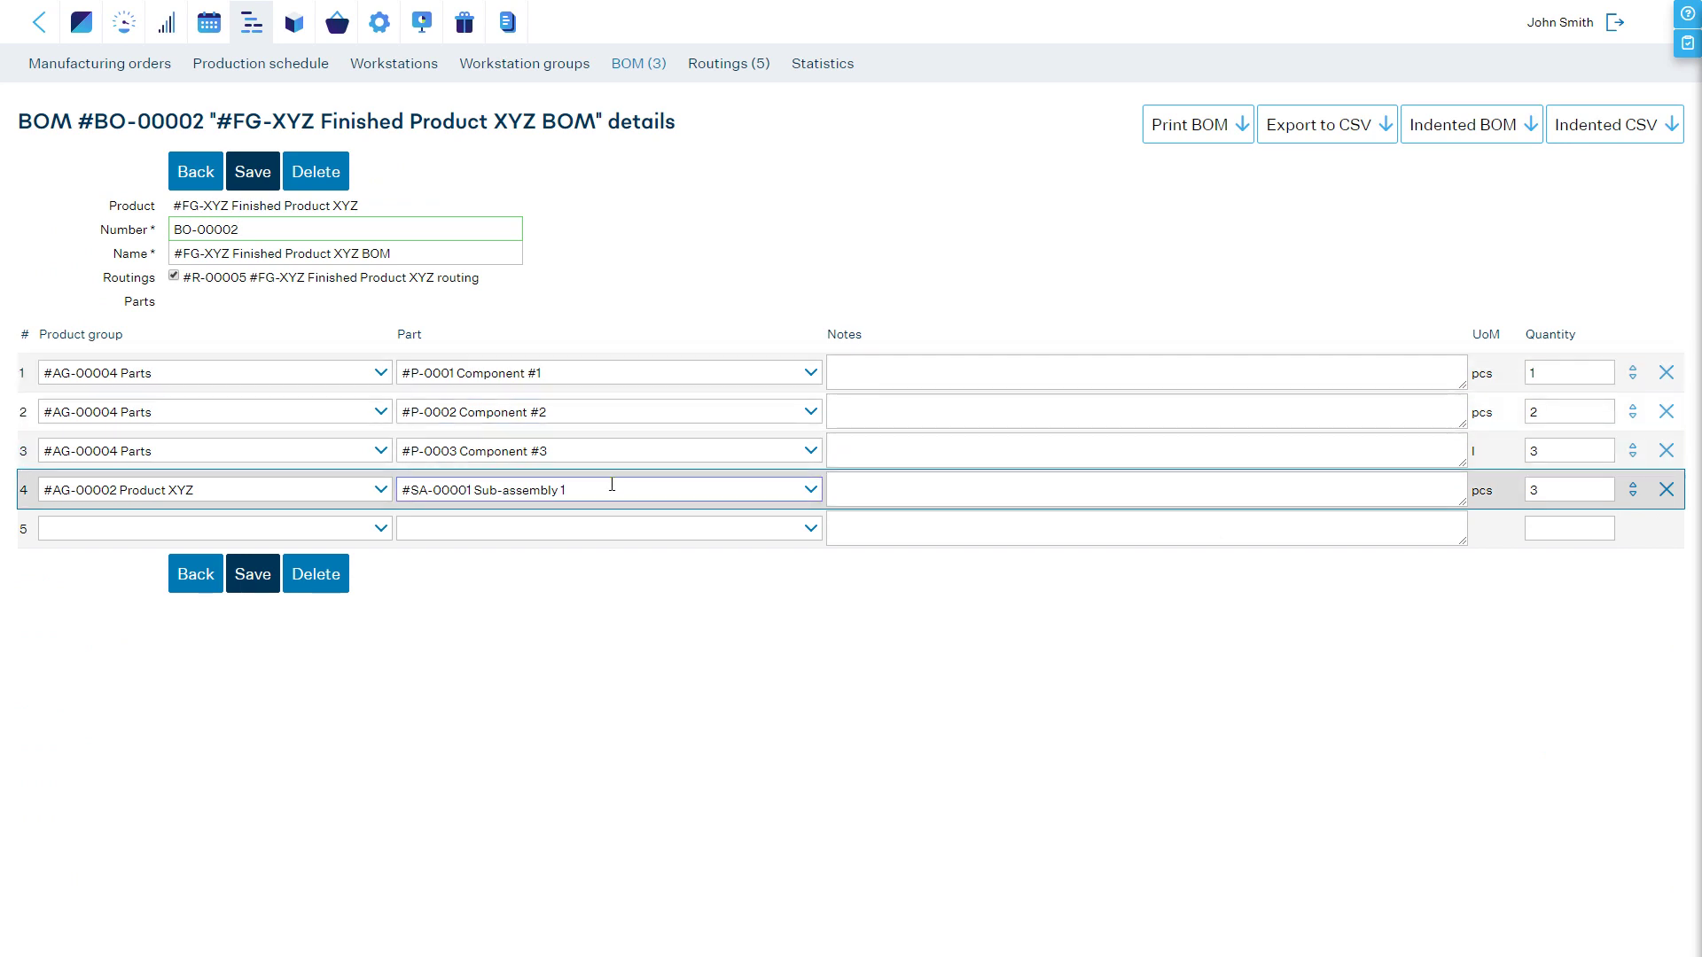
click(1456, 136)
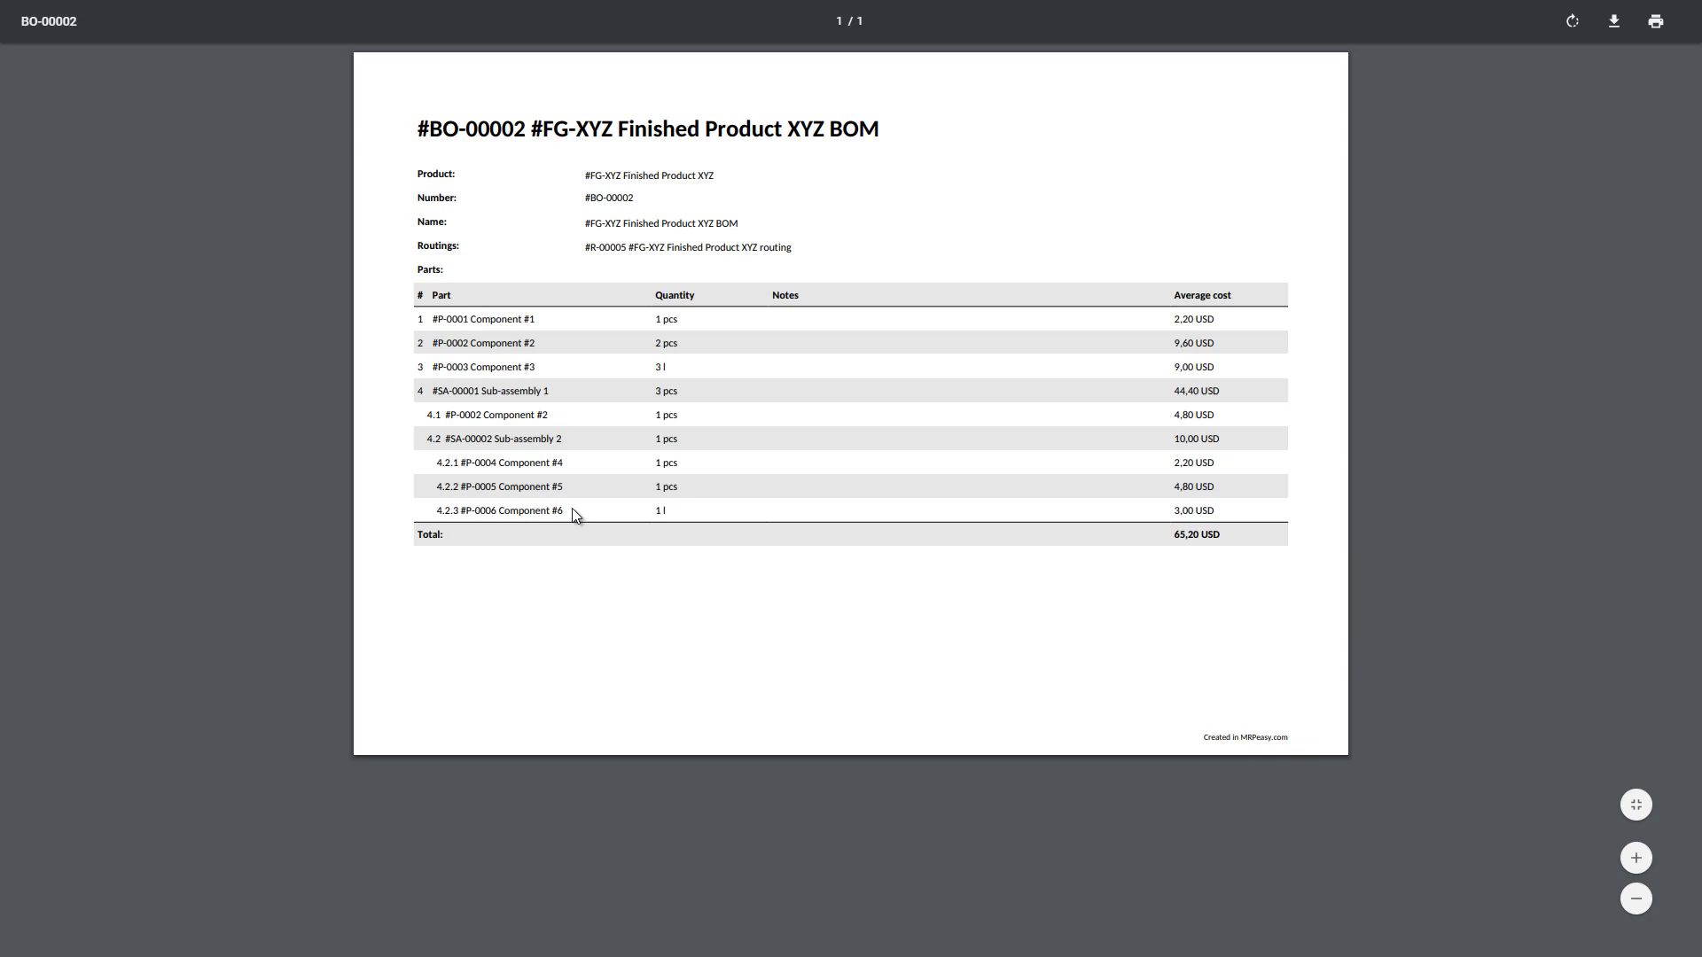
Close the indented BOM report and review Finished Product XYZ's two-step routing
key(ctrl+w)
click(216, 578)
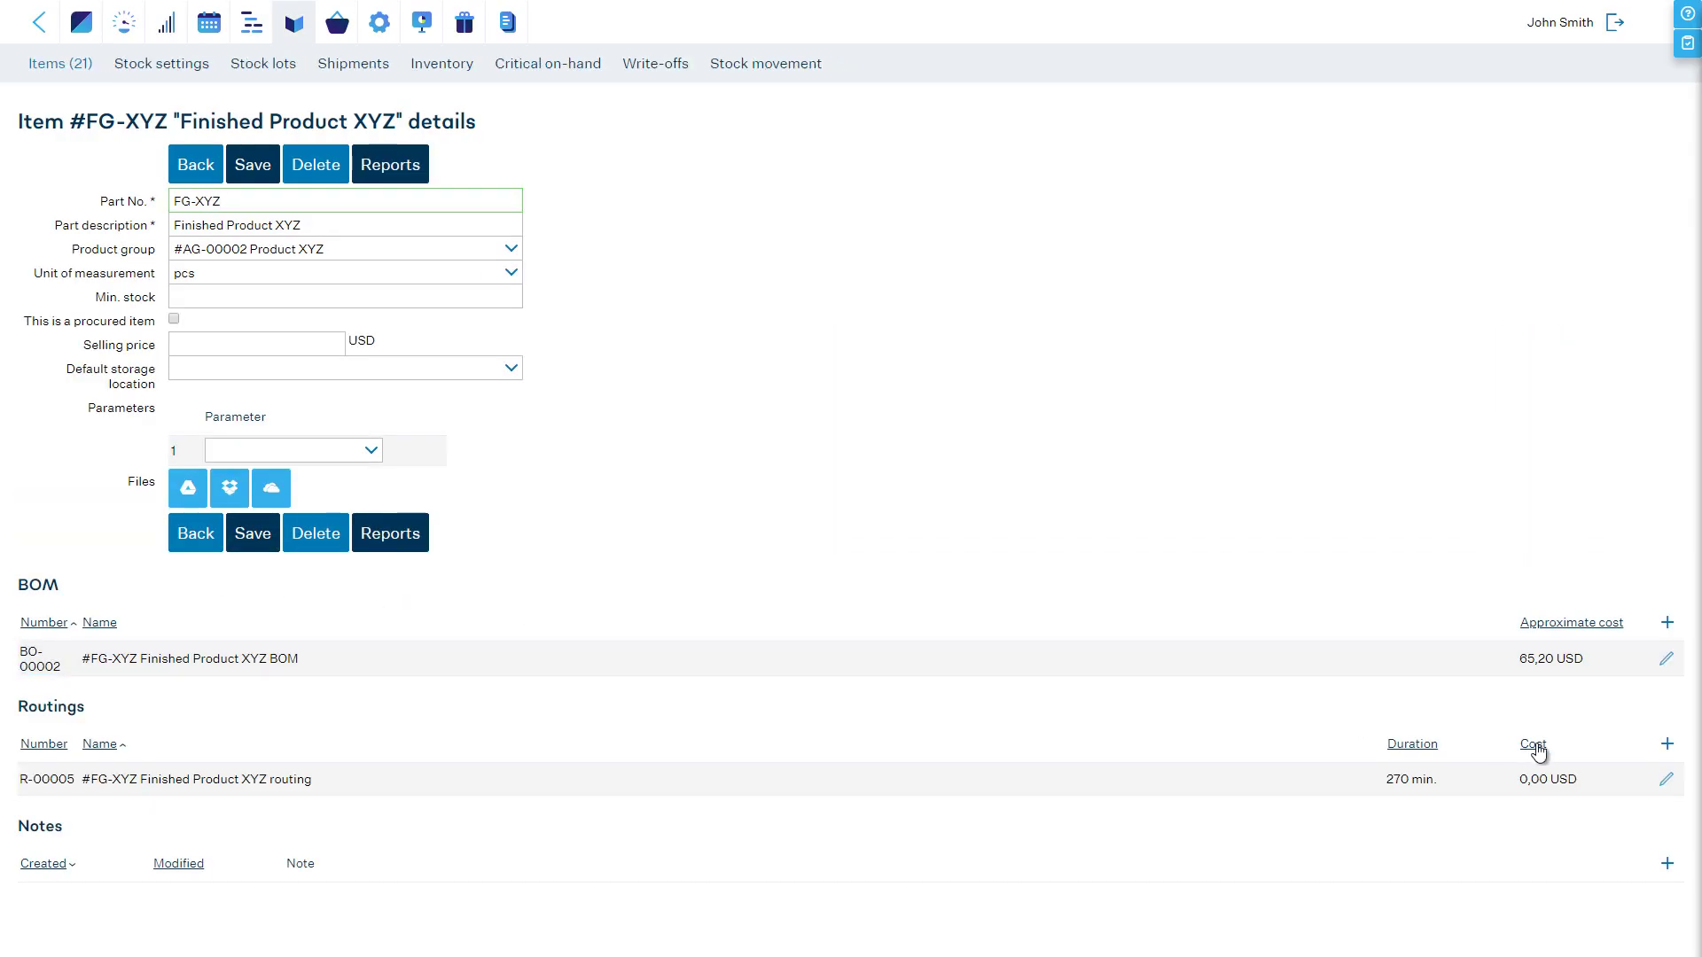
click(1667, 779)
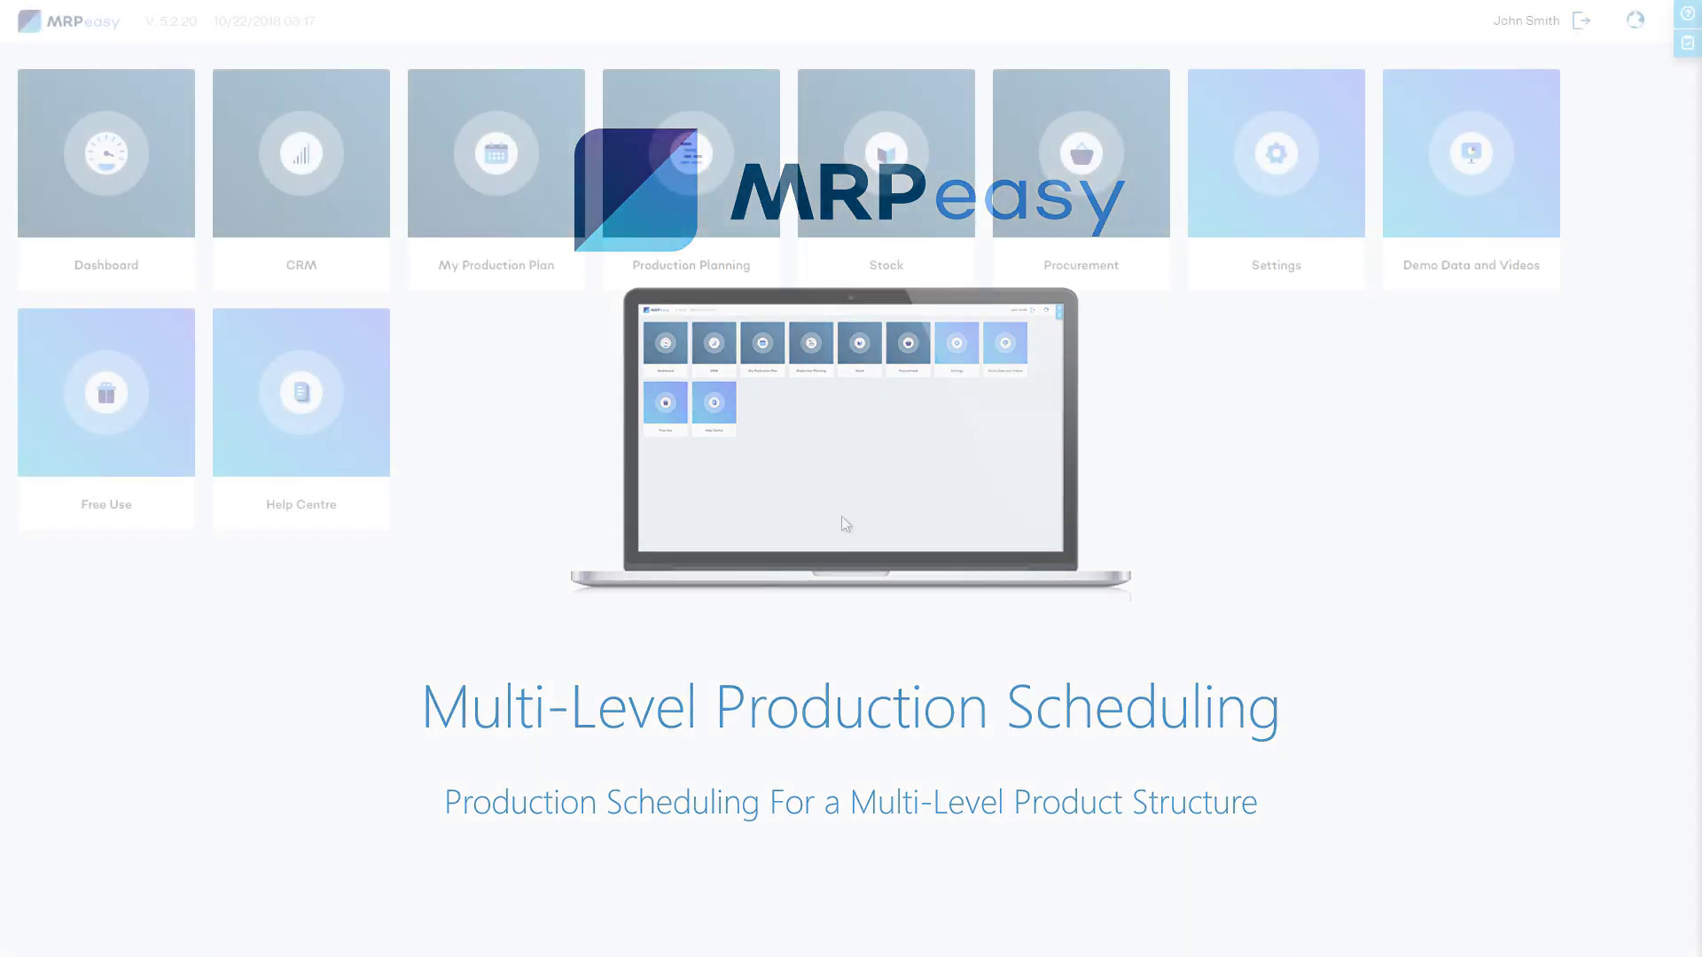
Create and save manufacturing order MO-00002 for 1 pcs of #FG-XYZ Finished Product XYZ
click(706, 153)
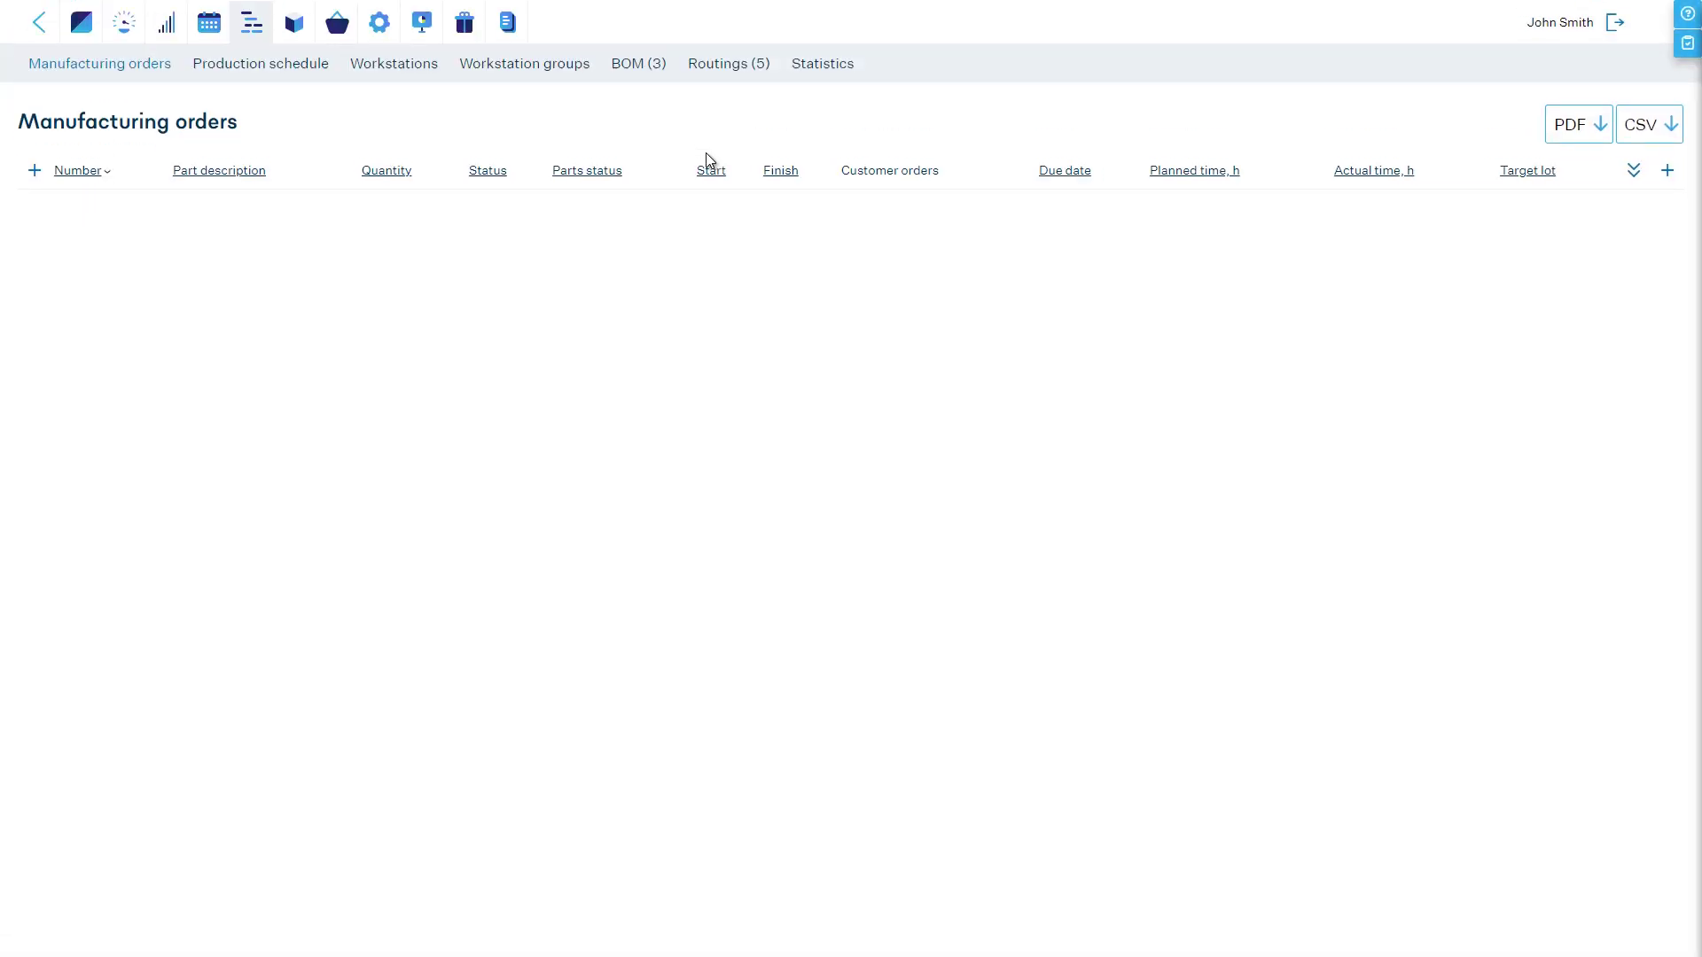
click(39, 170)
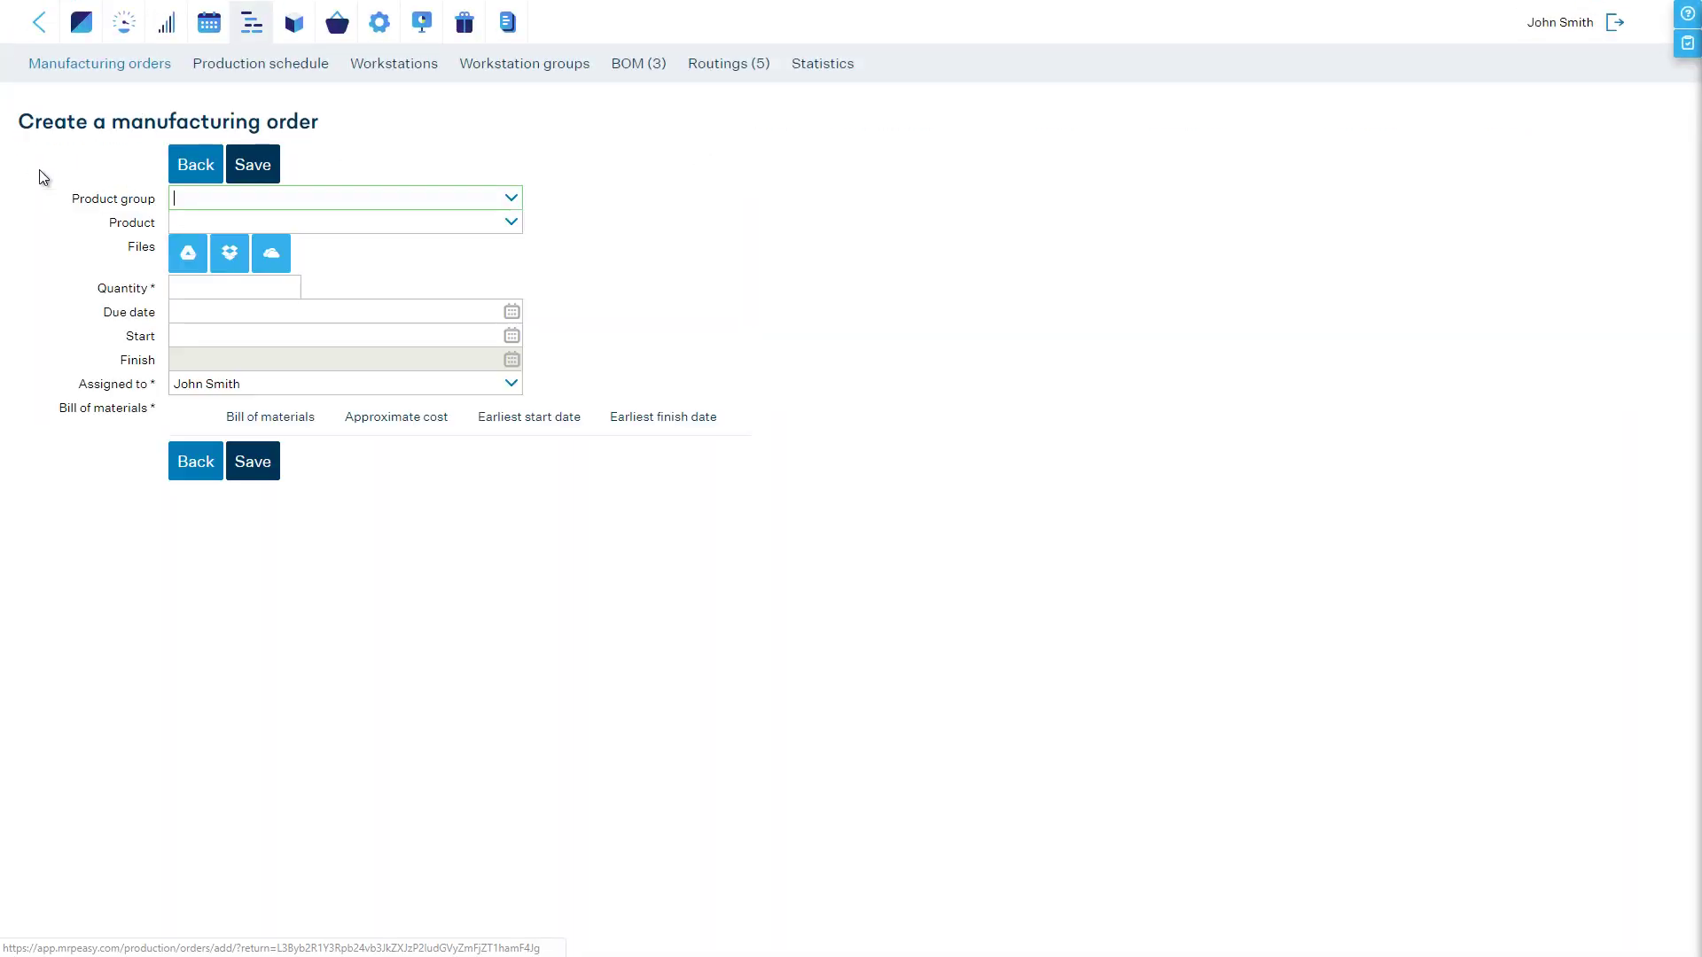
click(503, 228)
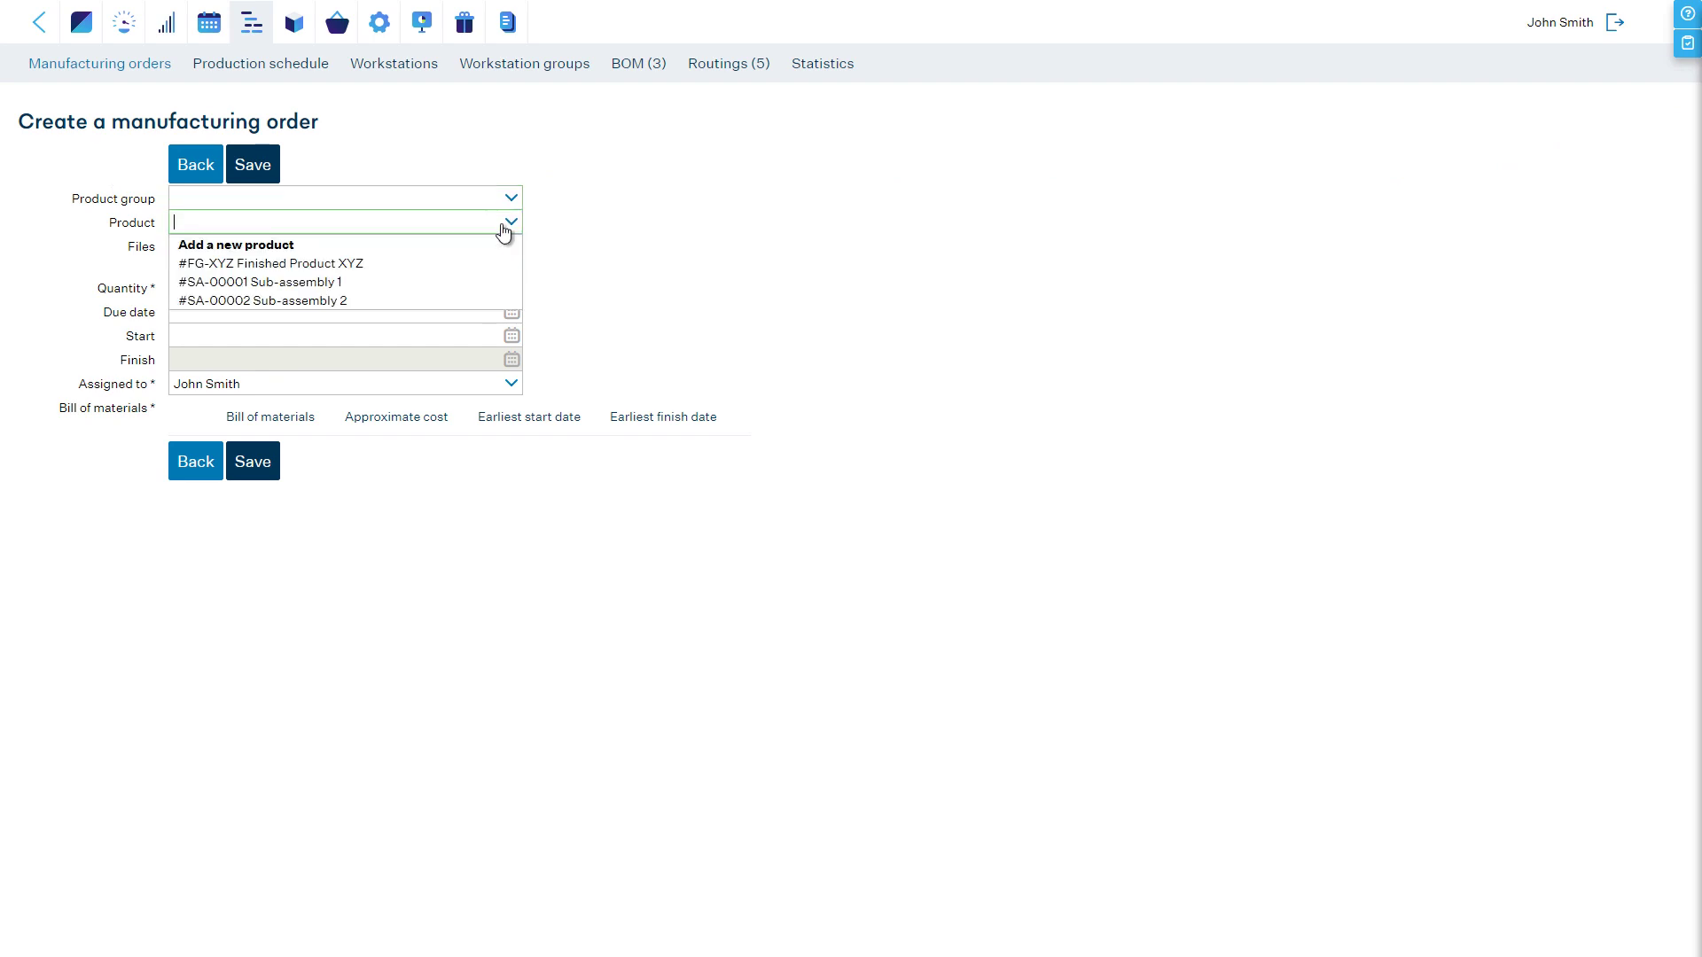
click(484, 263)
click(281, 279)
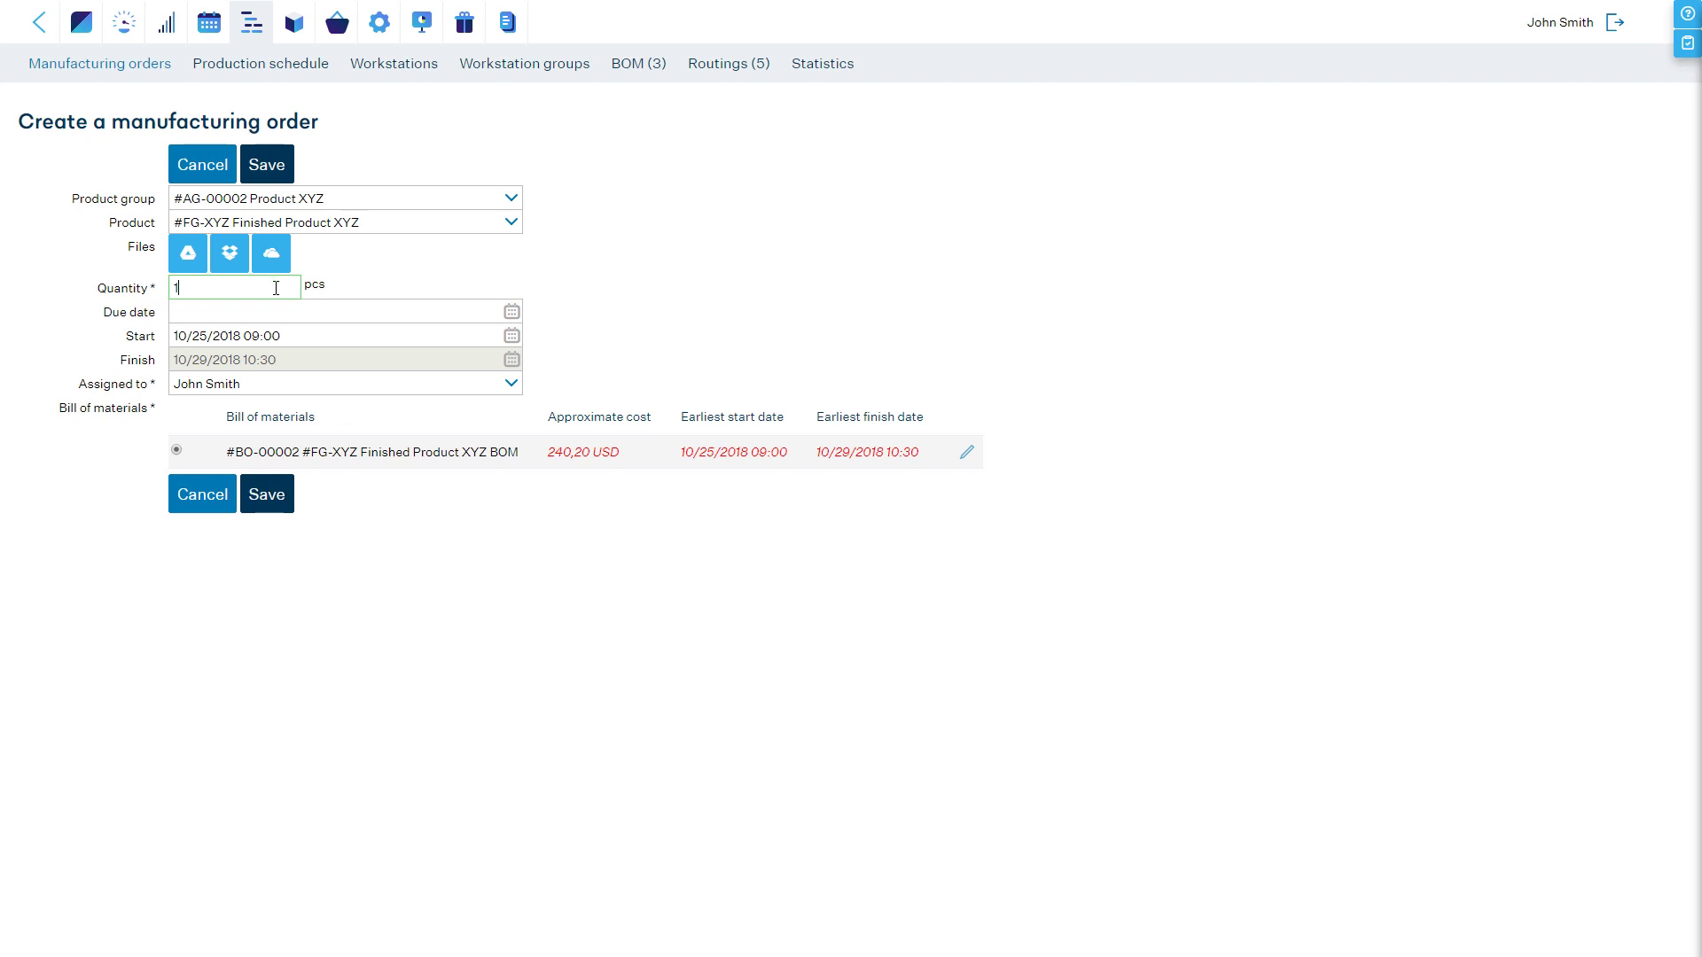
click(270, 494)
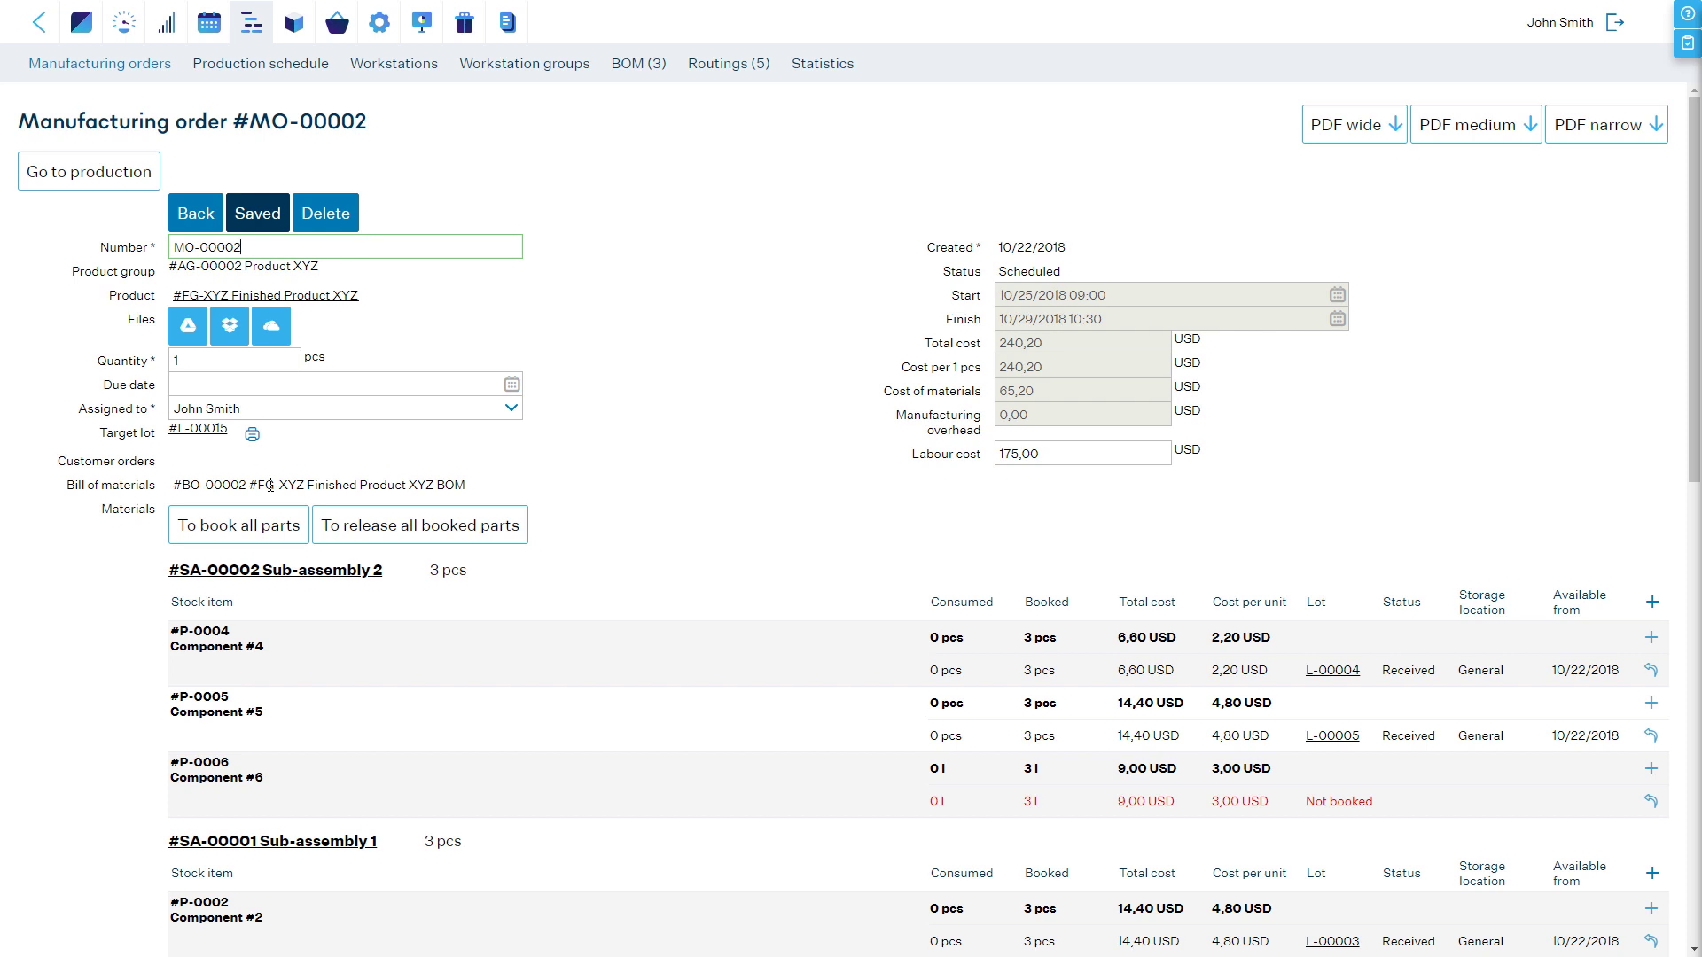
Scroll through MO-00002's materials and planned operations for both sub-assemblies and the finished product
scroll(271, 485, down, 4)
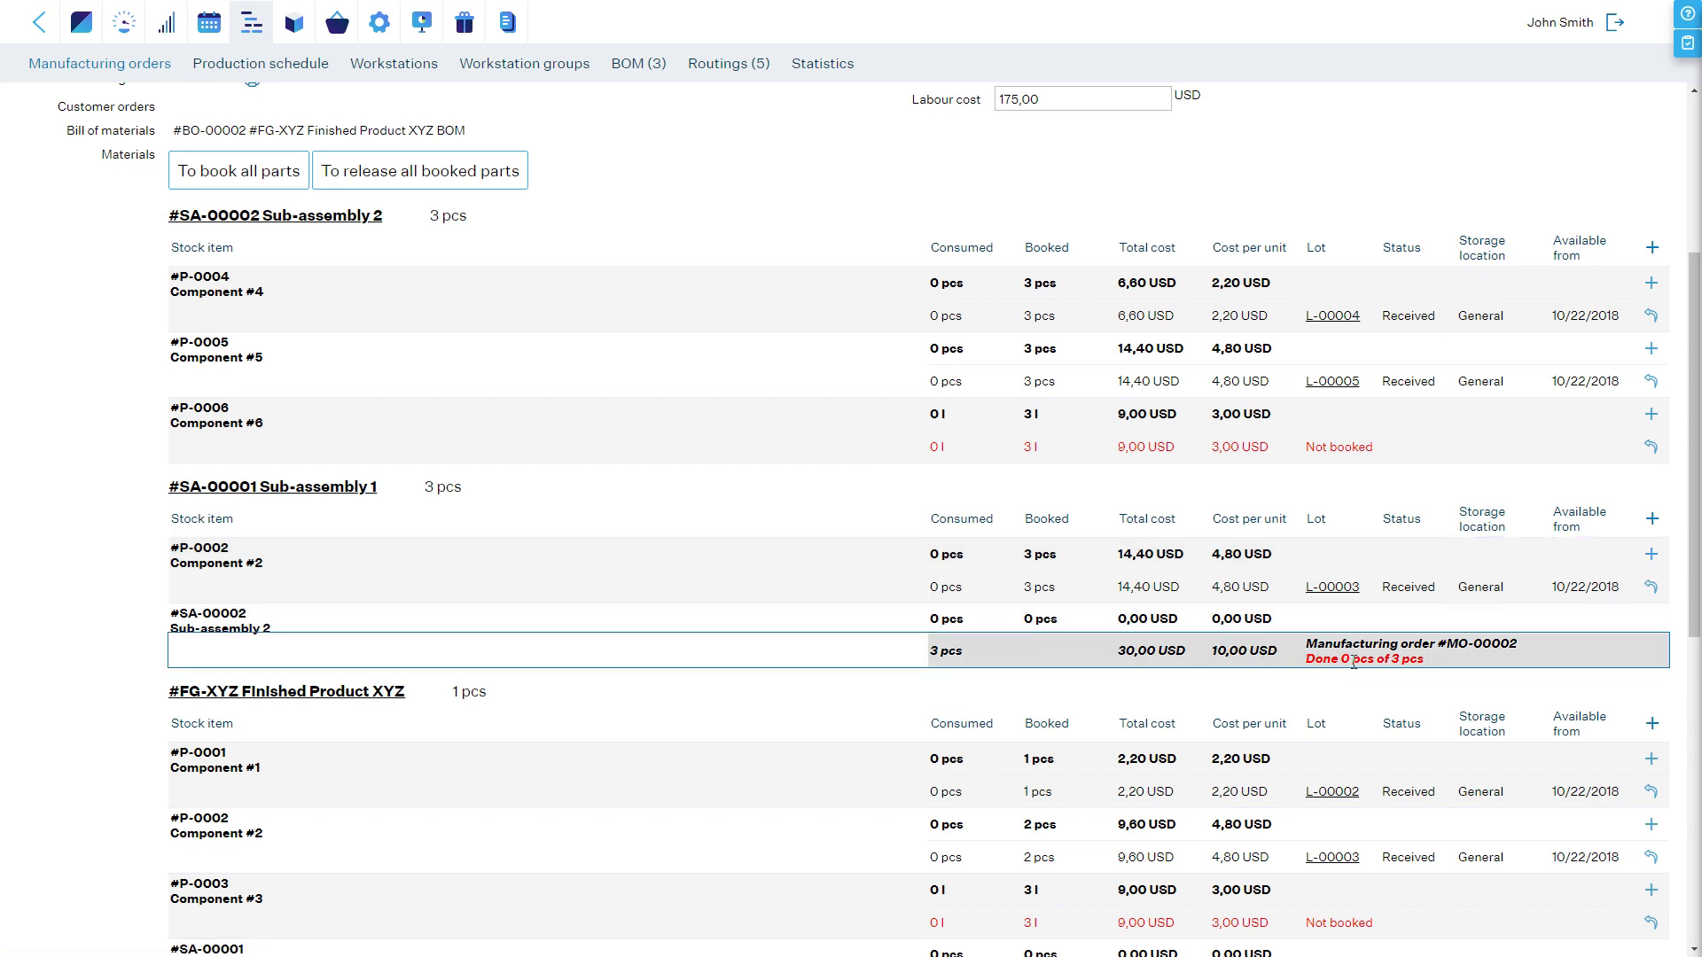
scroll(1414, 661, down, 2)
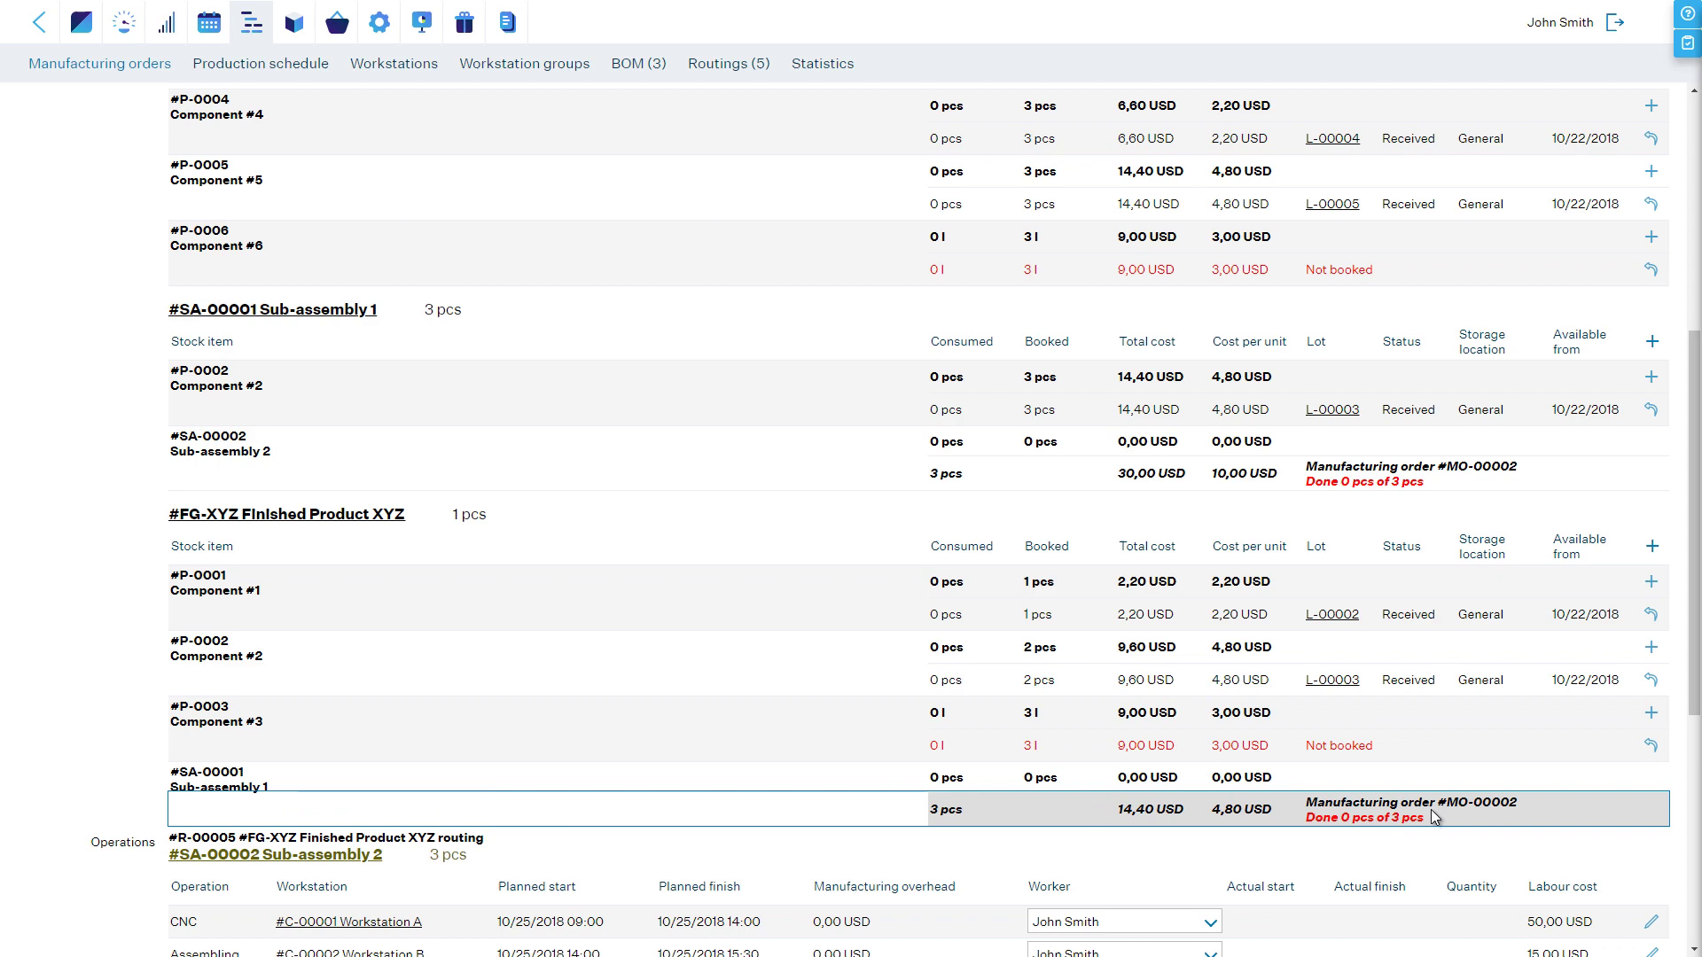
scroll(1431, 810, down, 5)
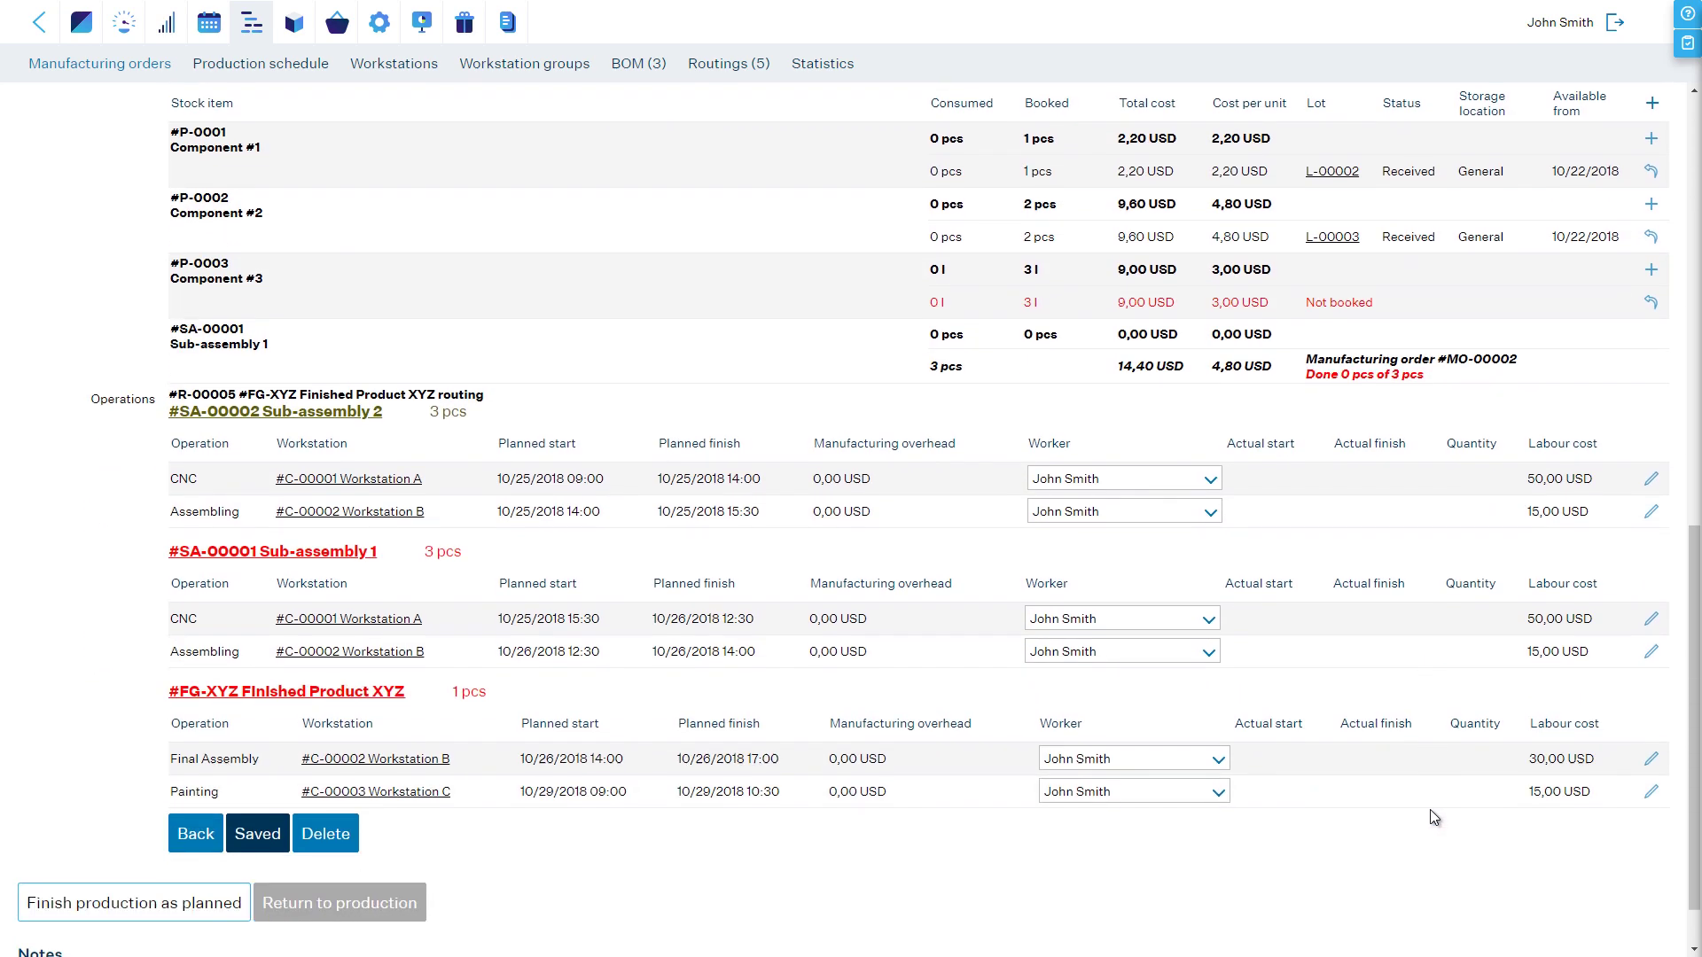
mouse_move(104, 408)
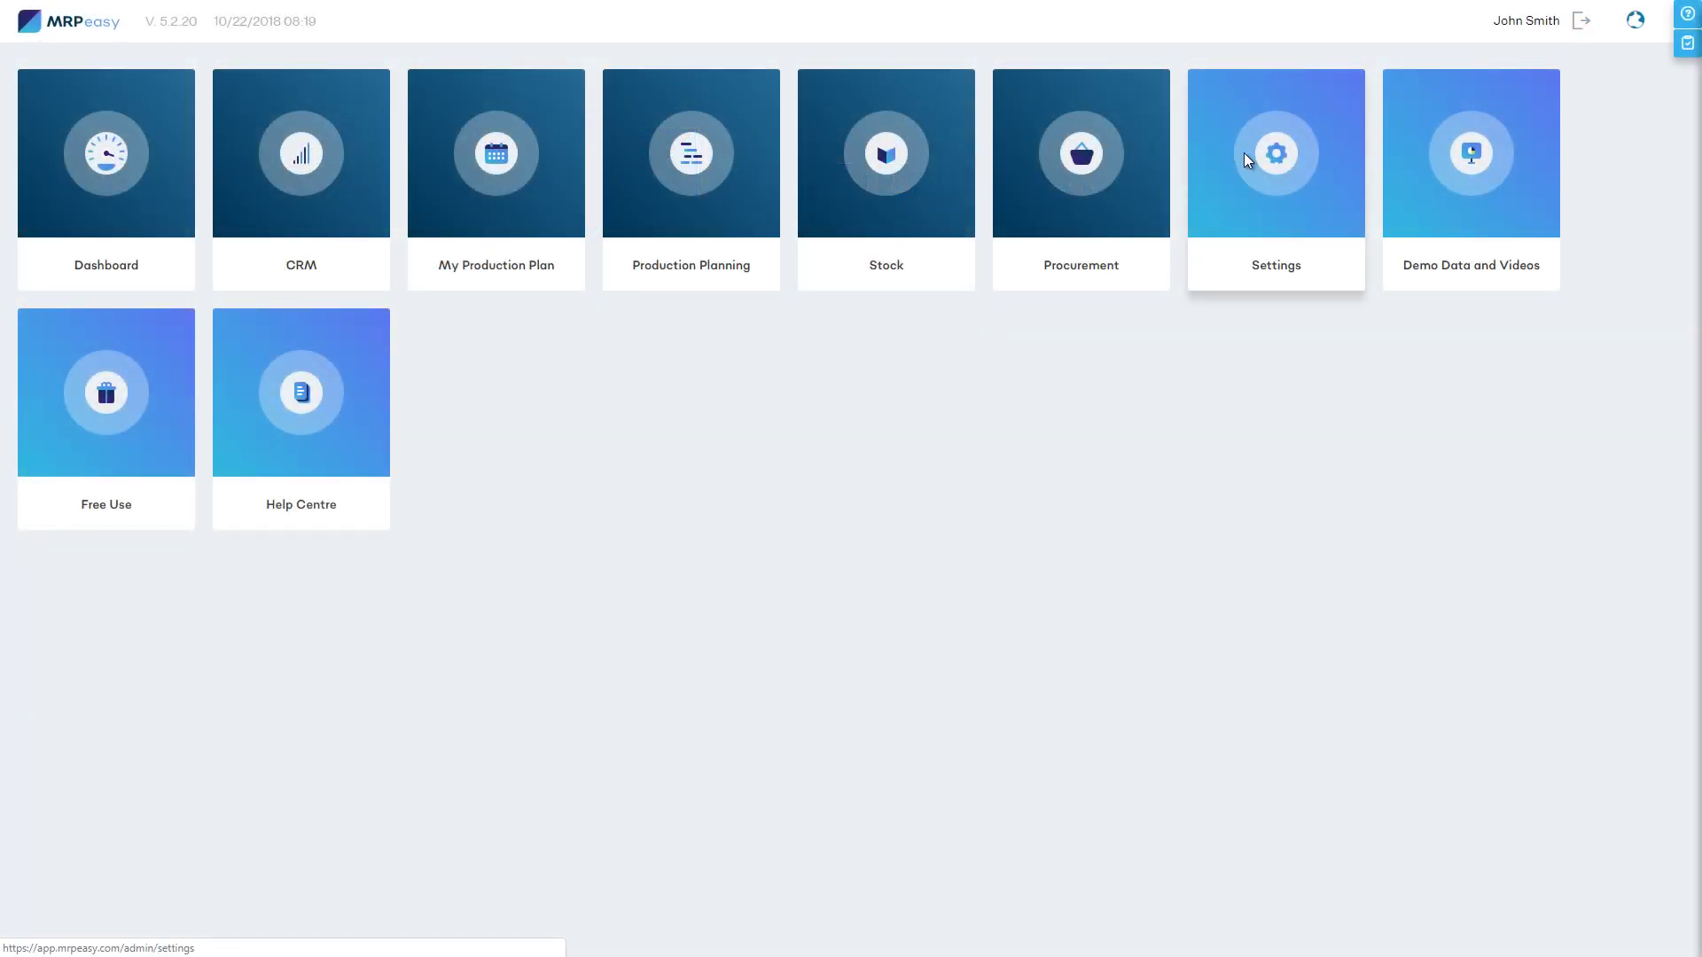
Set Worker visibility to 'The worker's operations plus the previous and the next' and save
click(1244, 154)
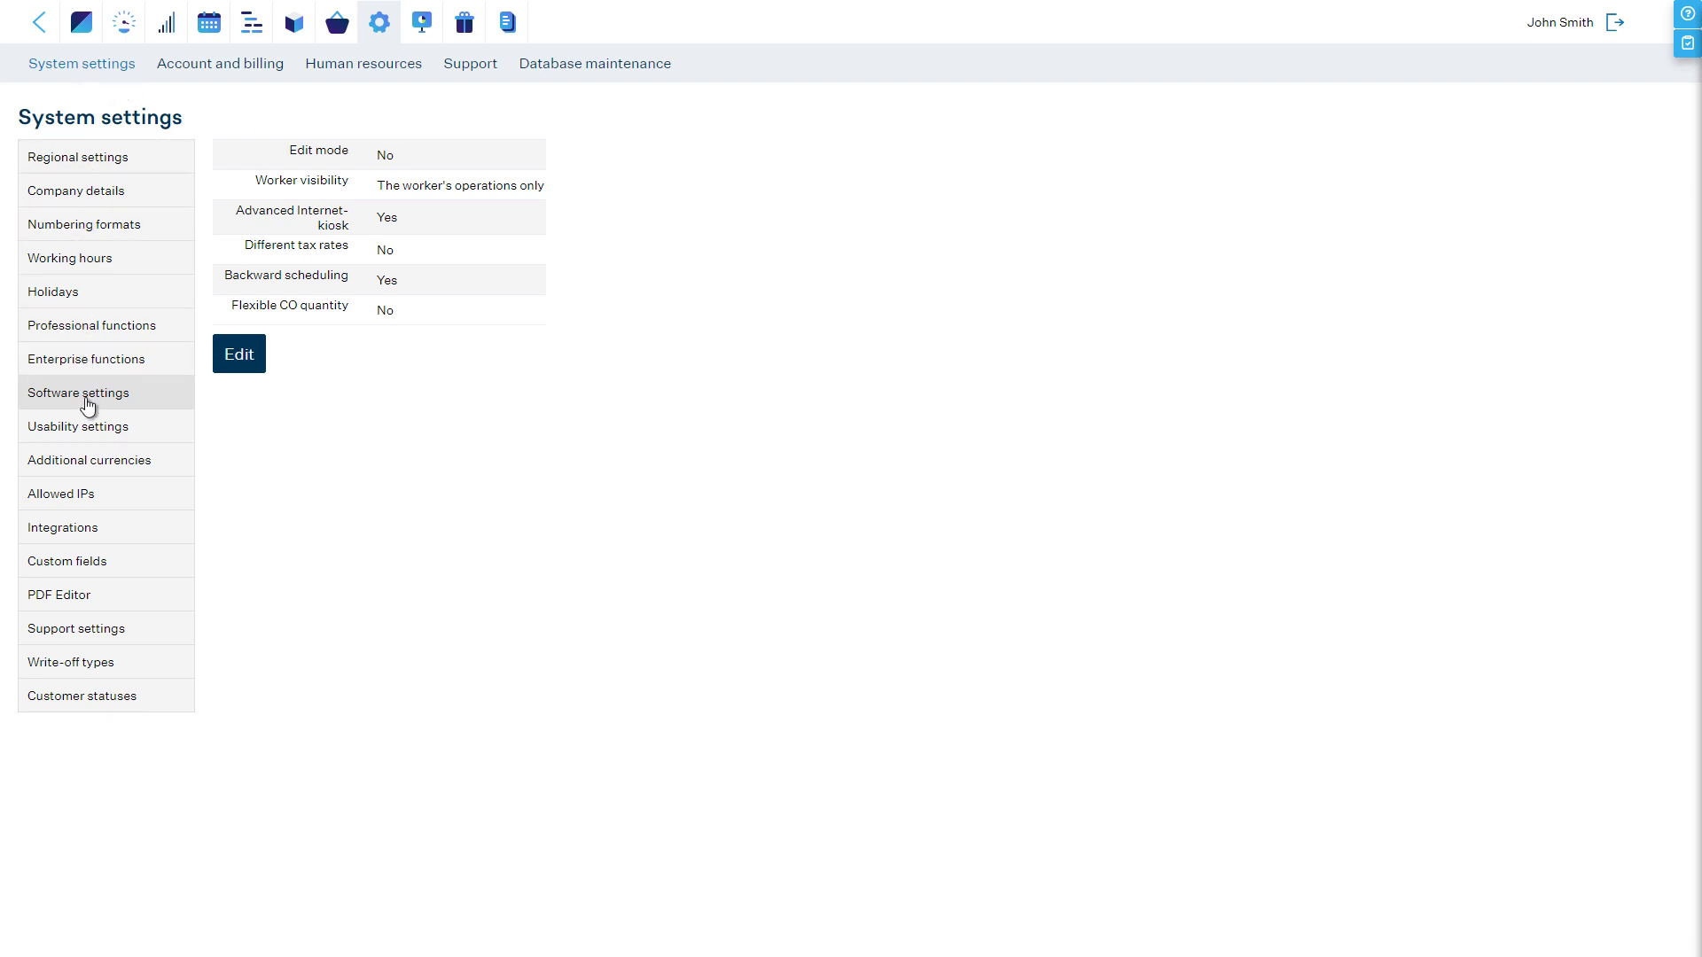
click(238, 359)
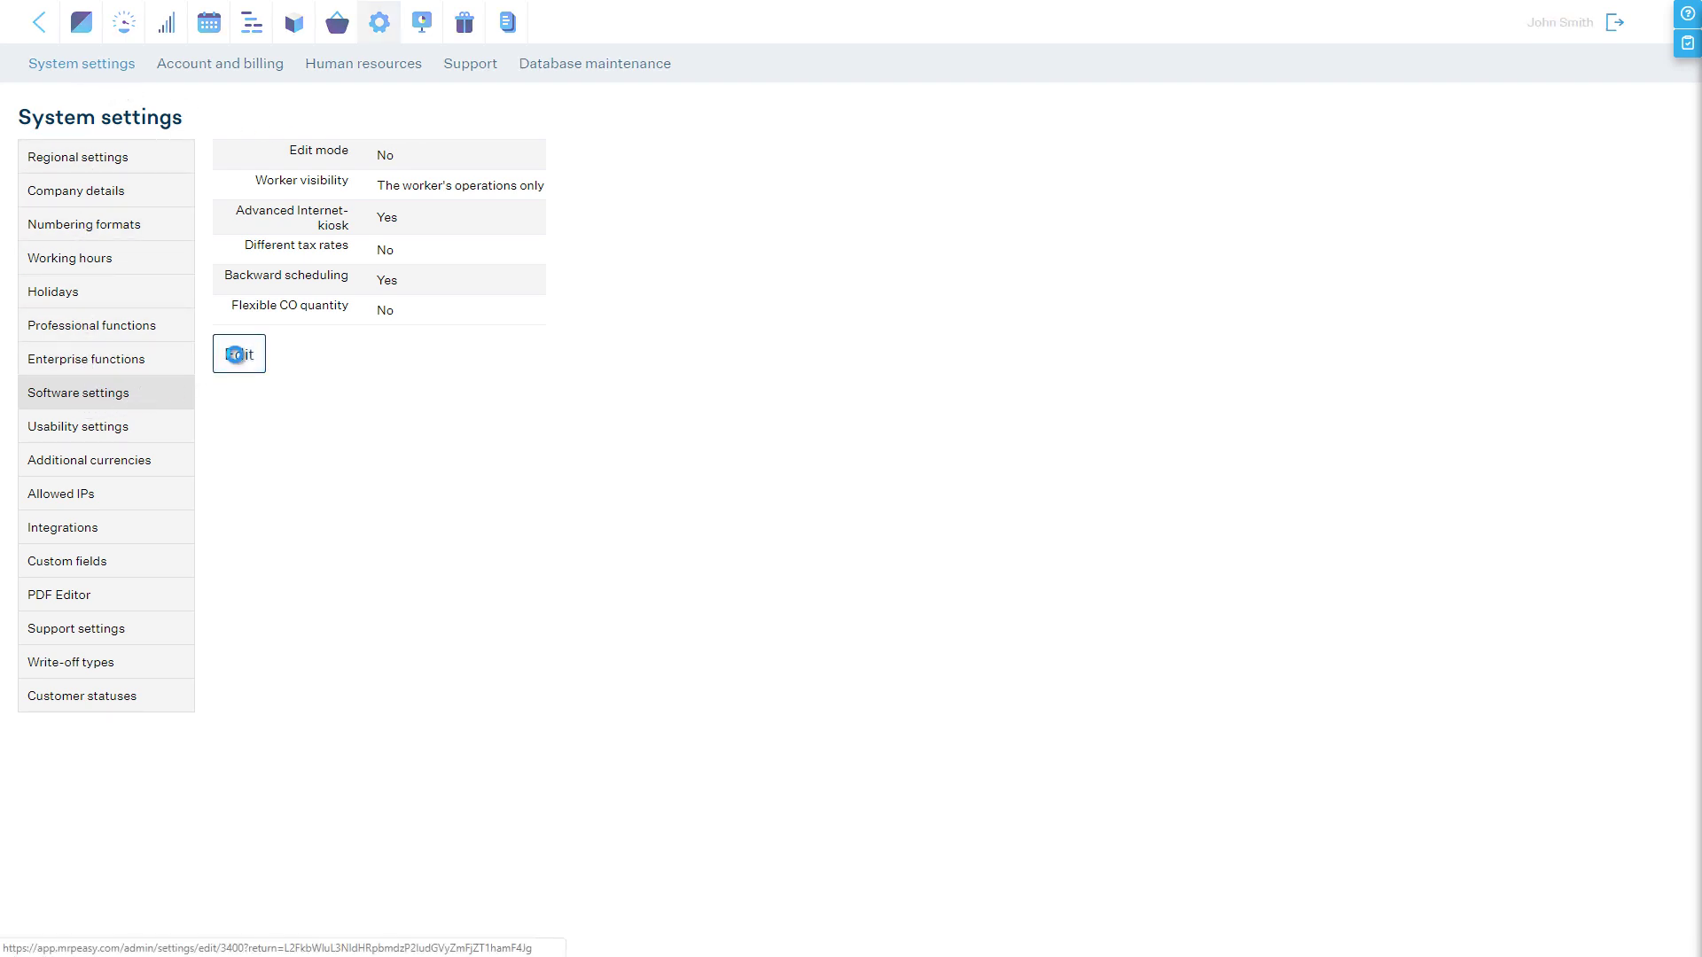
click(384, 226)
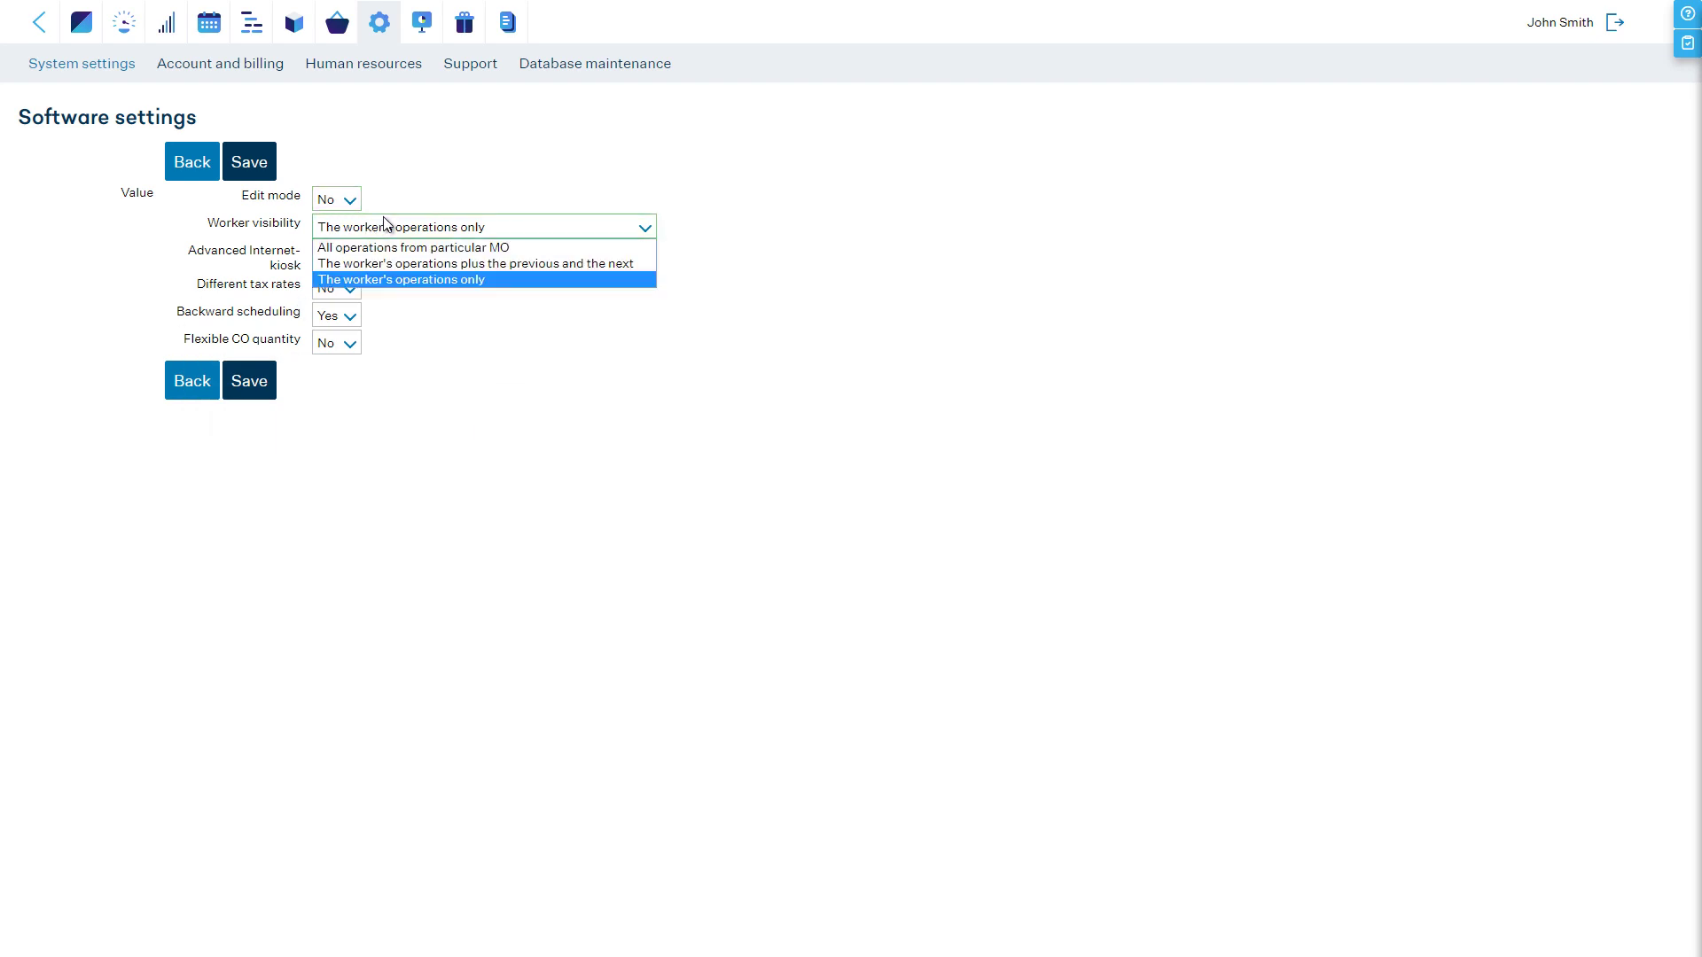
click(392, 265)
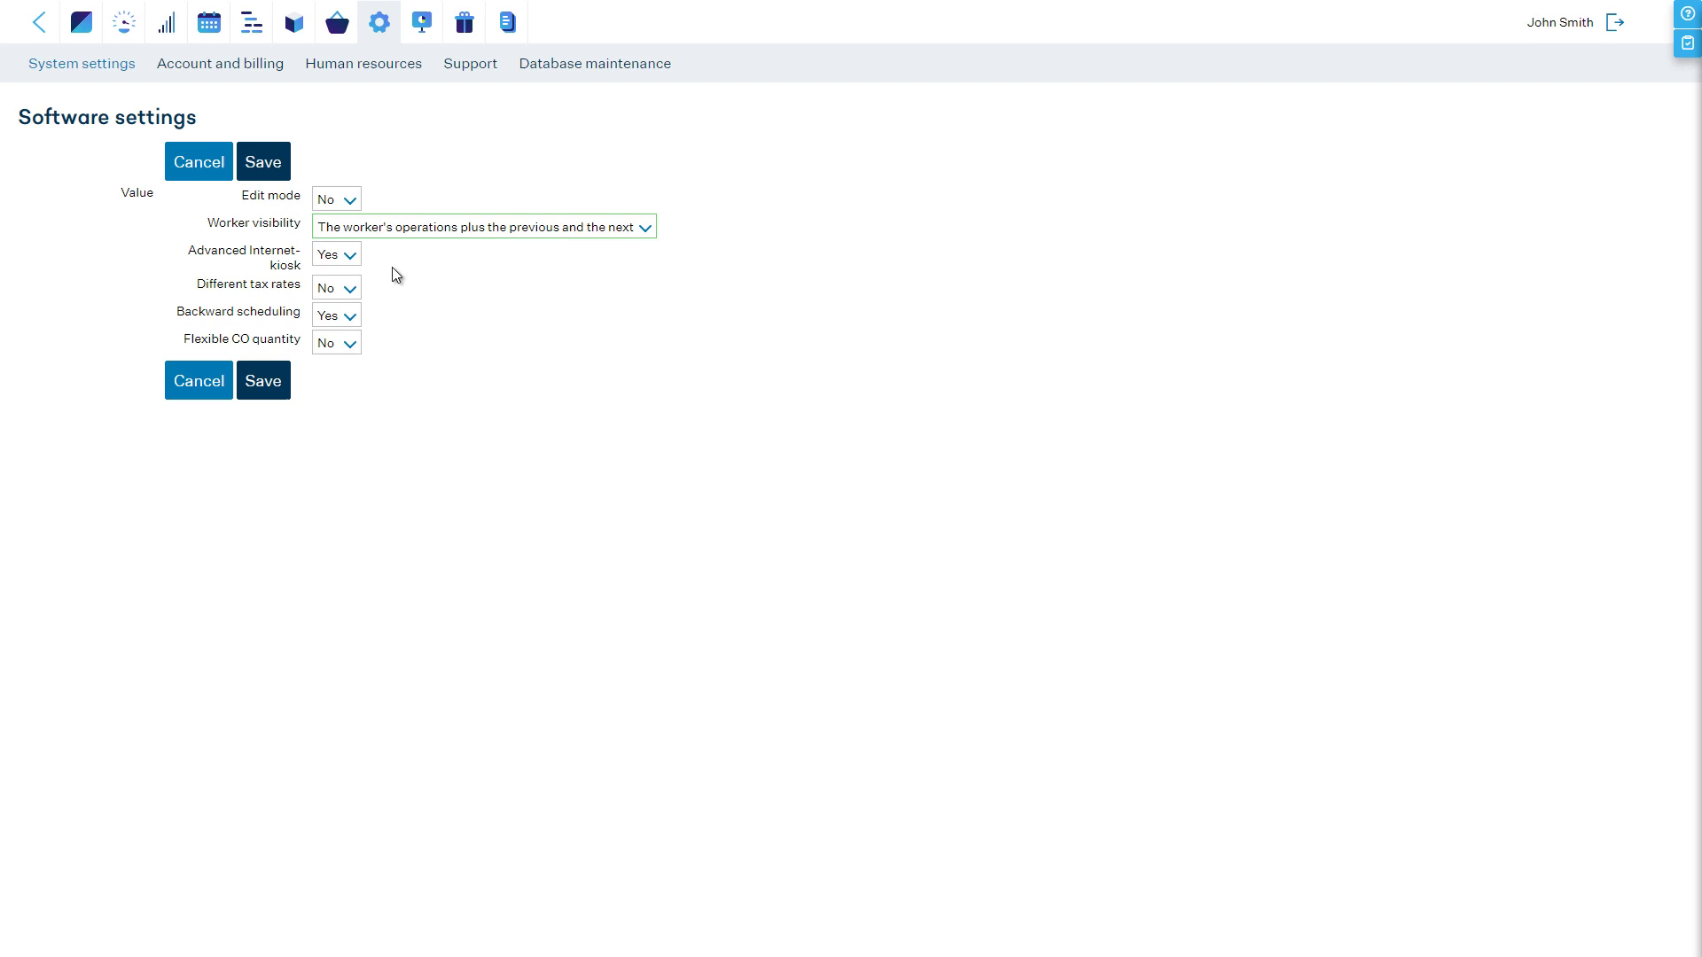
click(278, 175)
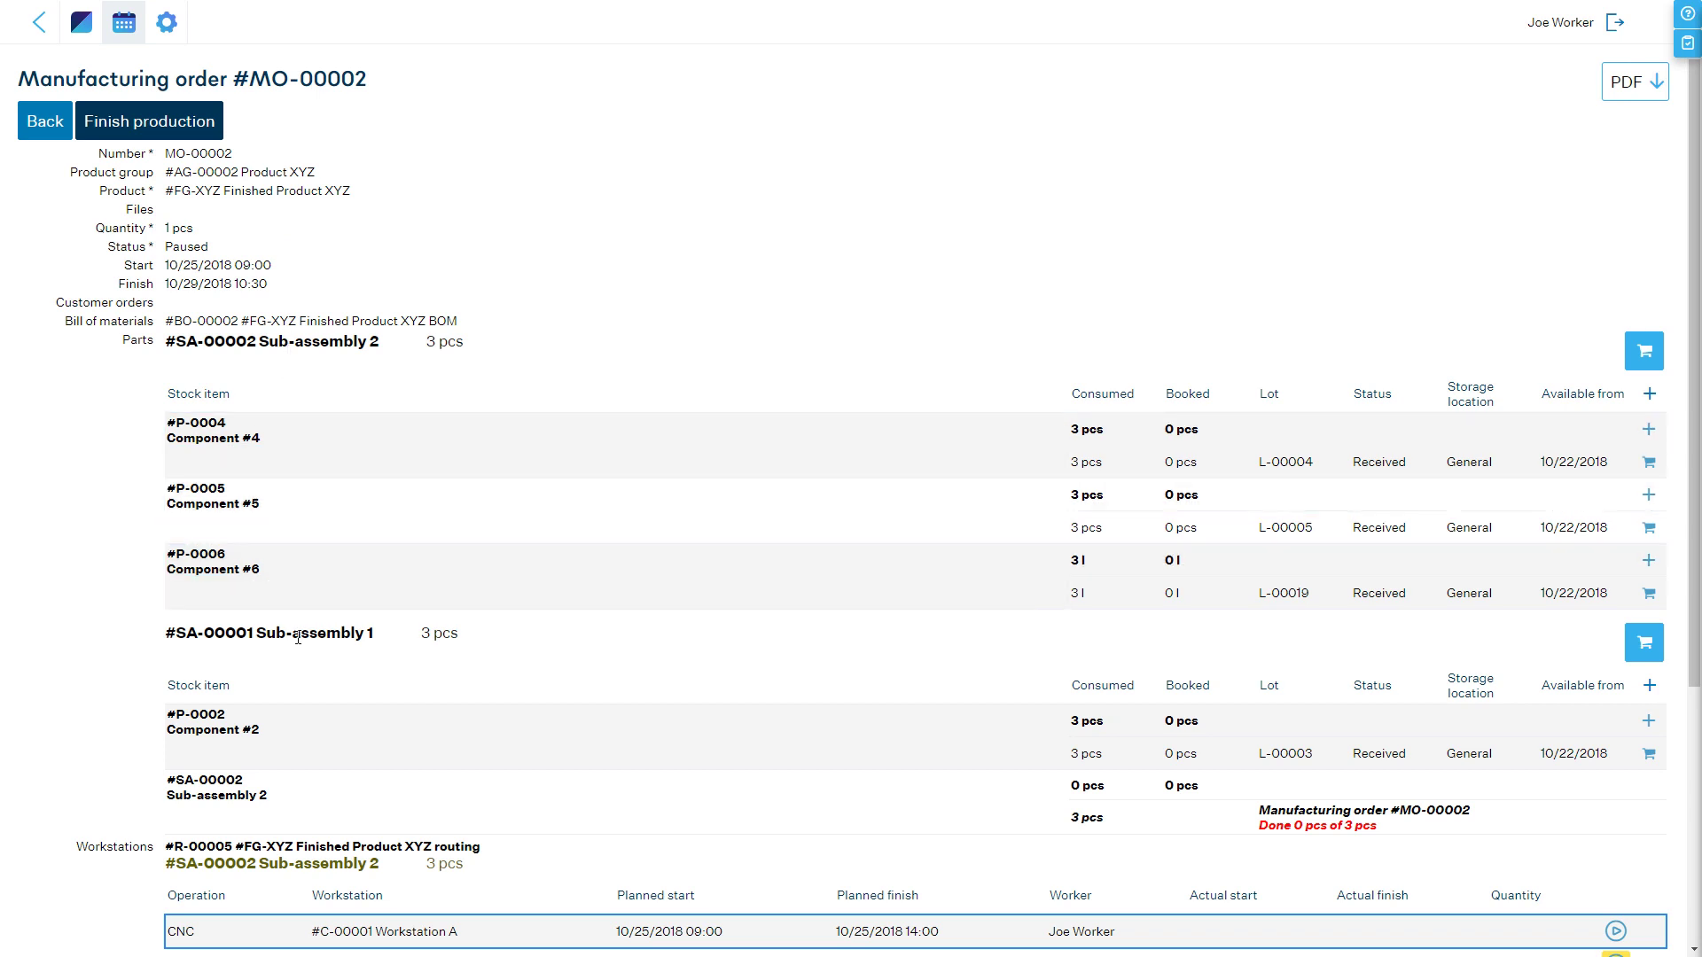
Start and finish Sub-assembly 2's CNC operation, reporting 3 pcs made
scroll(298, 640, down, 4)
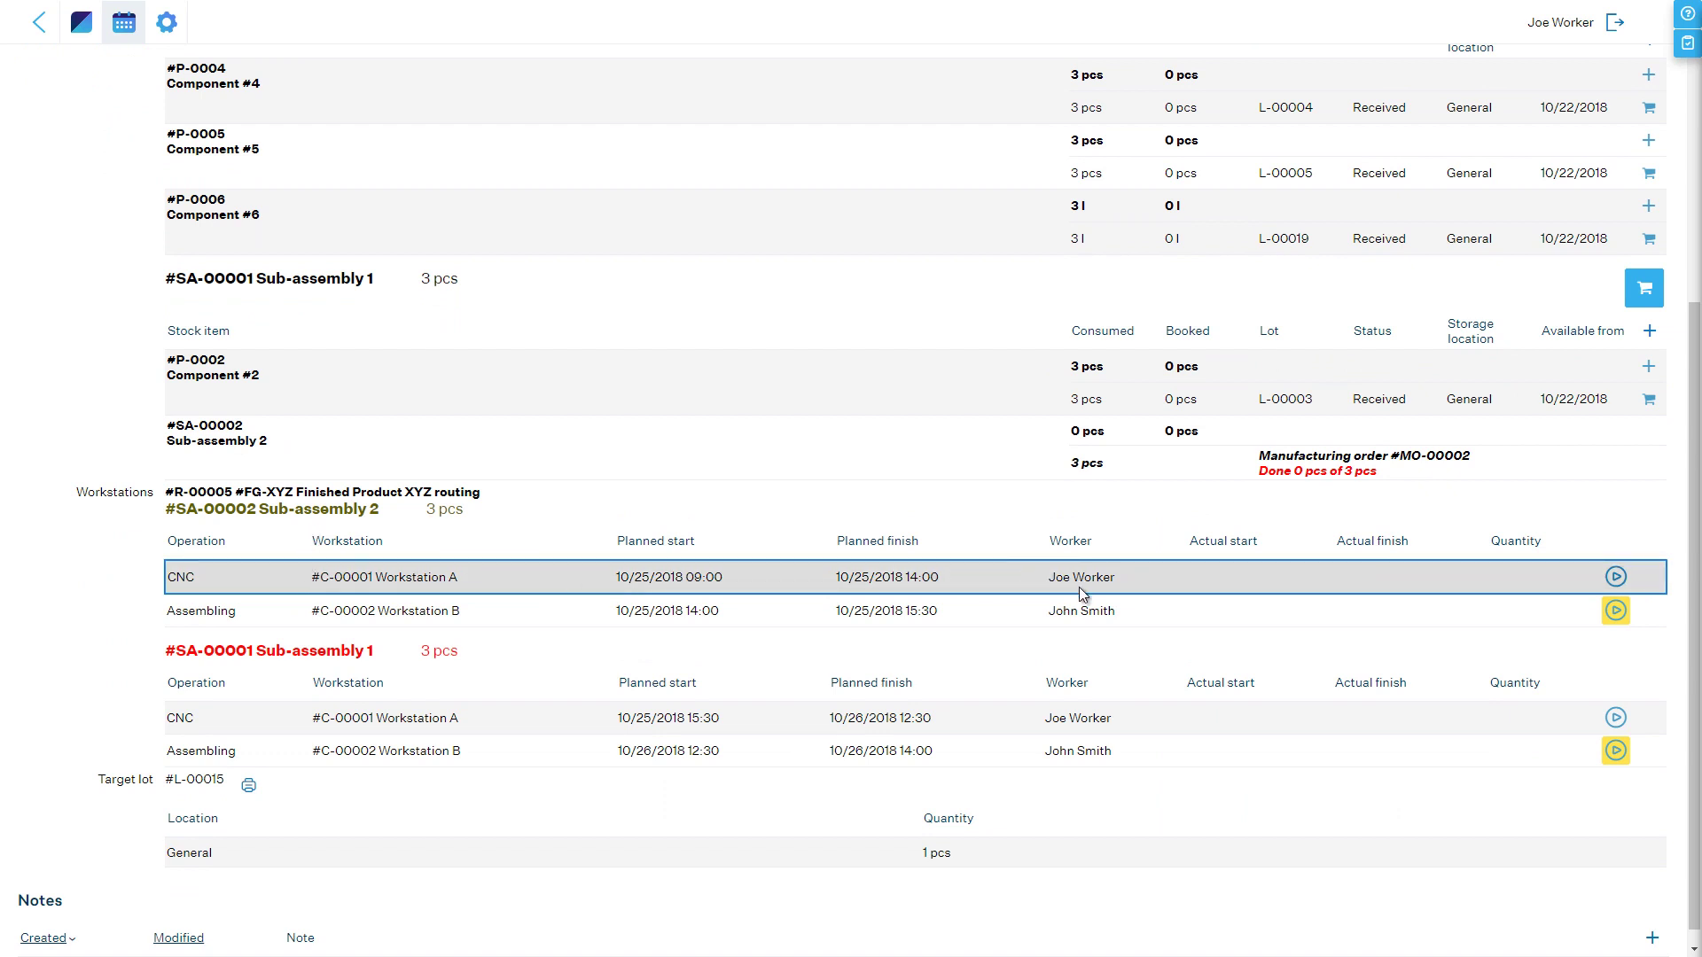
click(1616, 577)
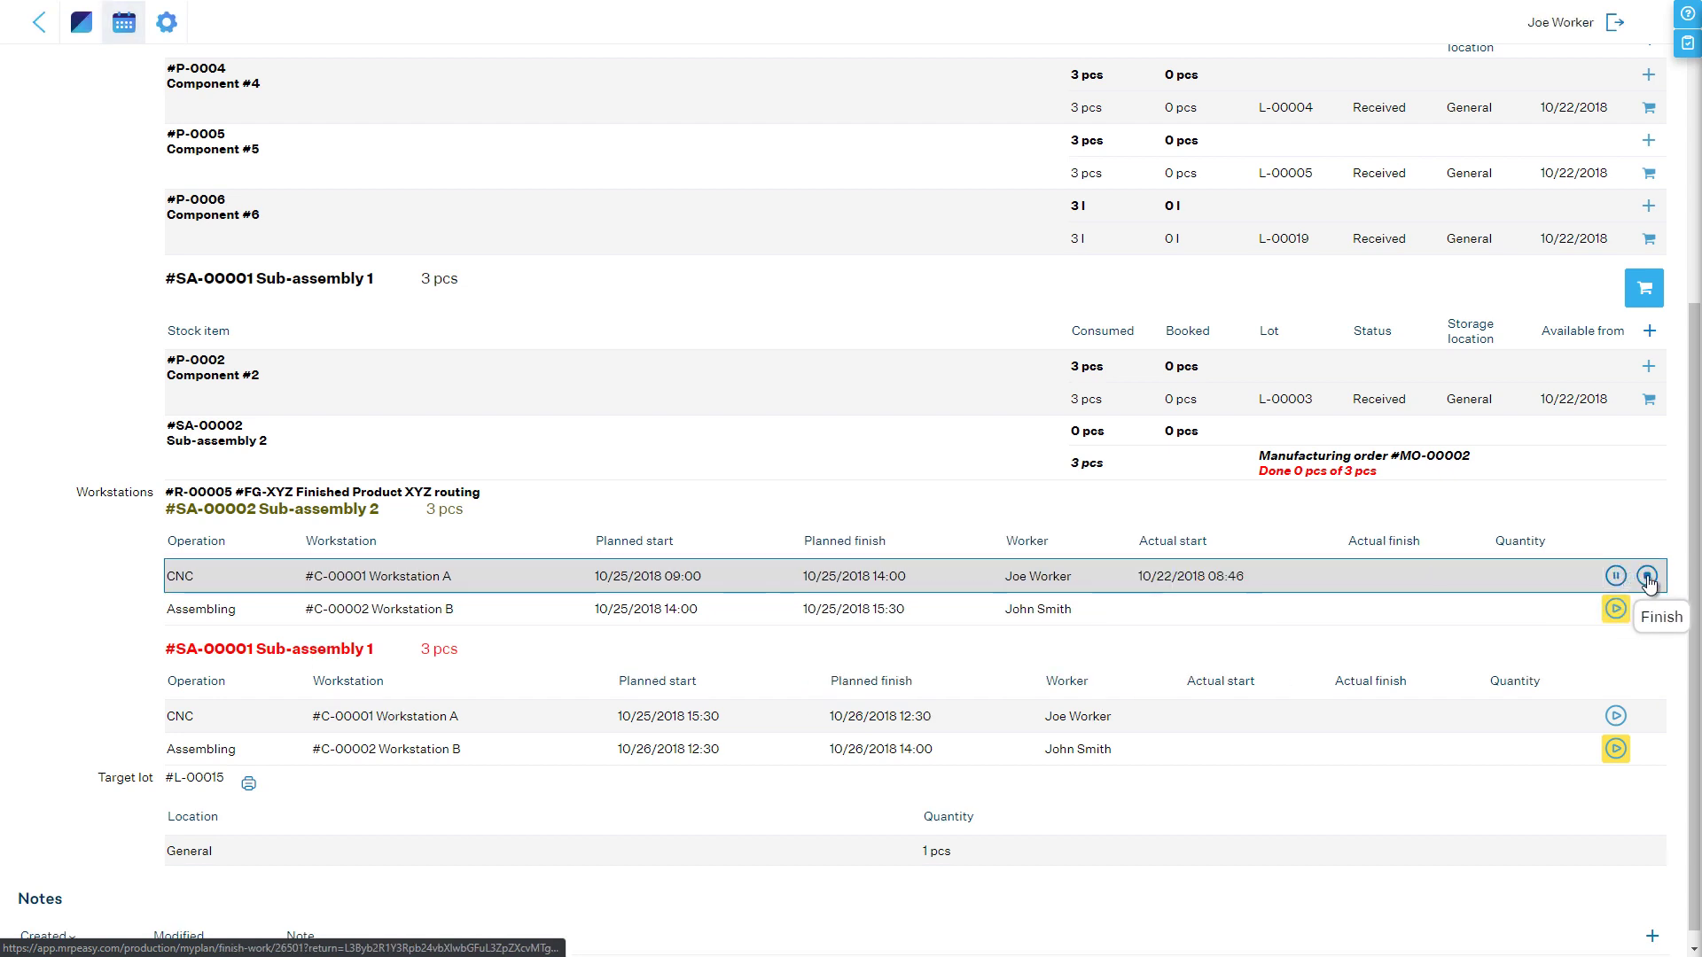
click(1647, 577)
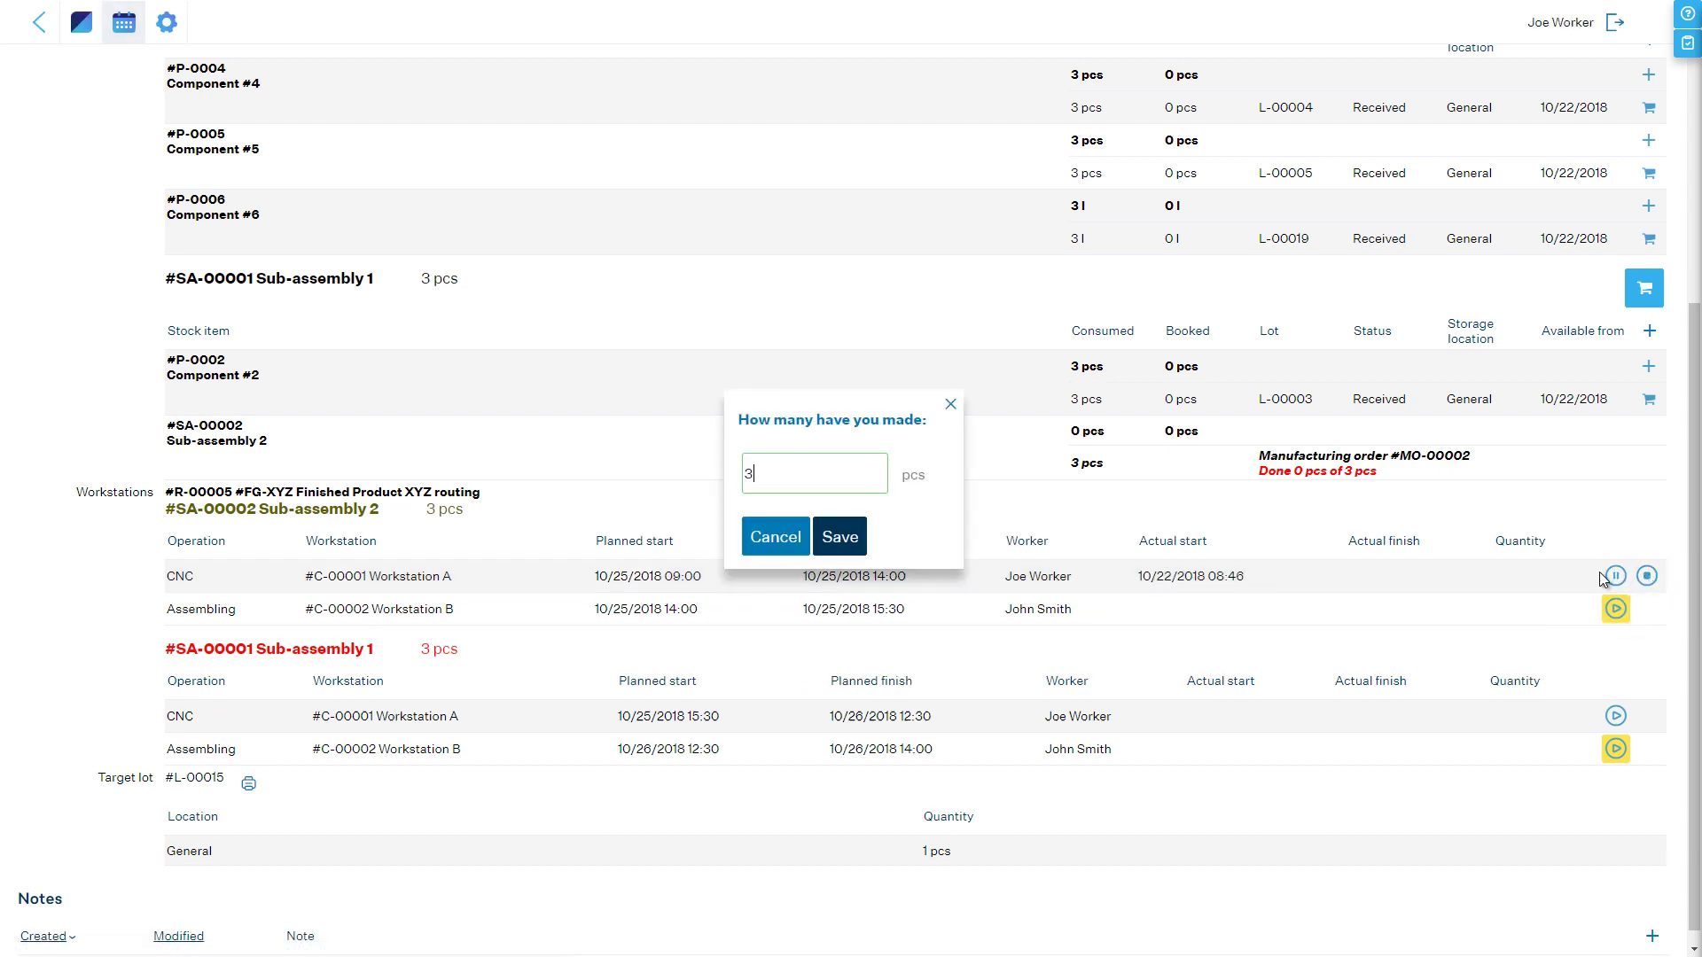
click(842, 538)
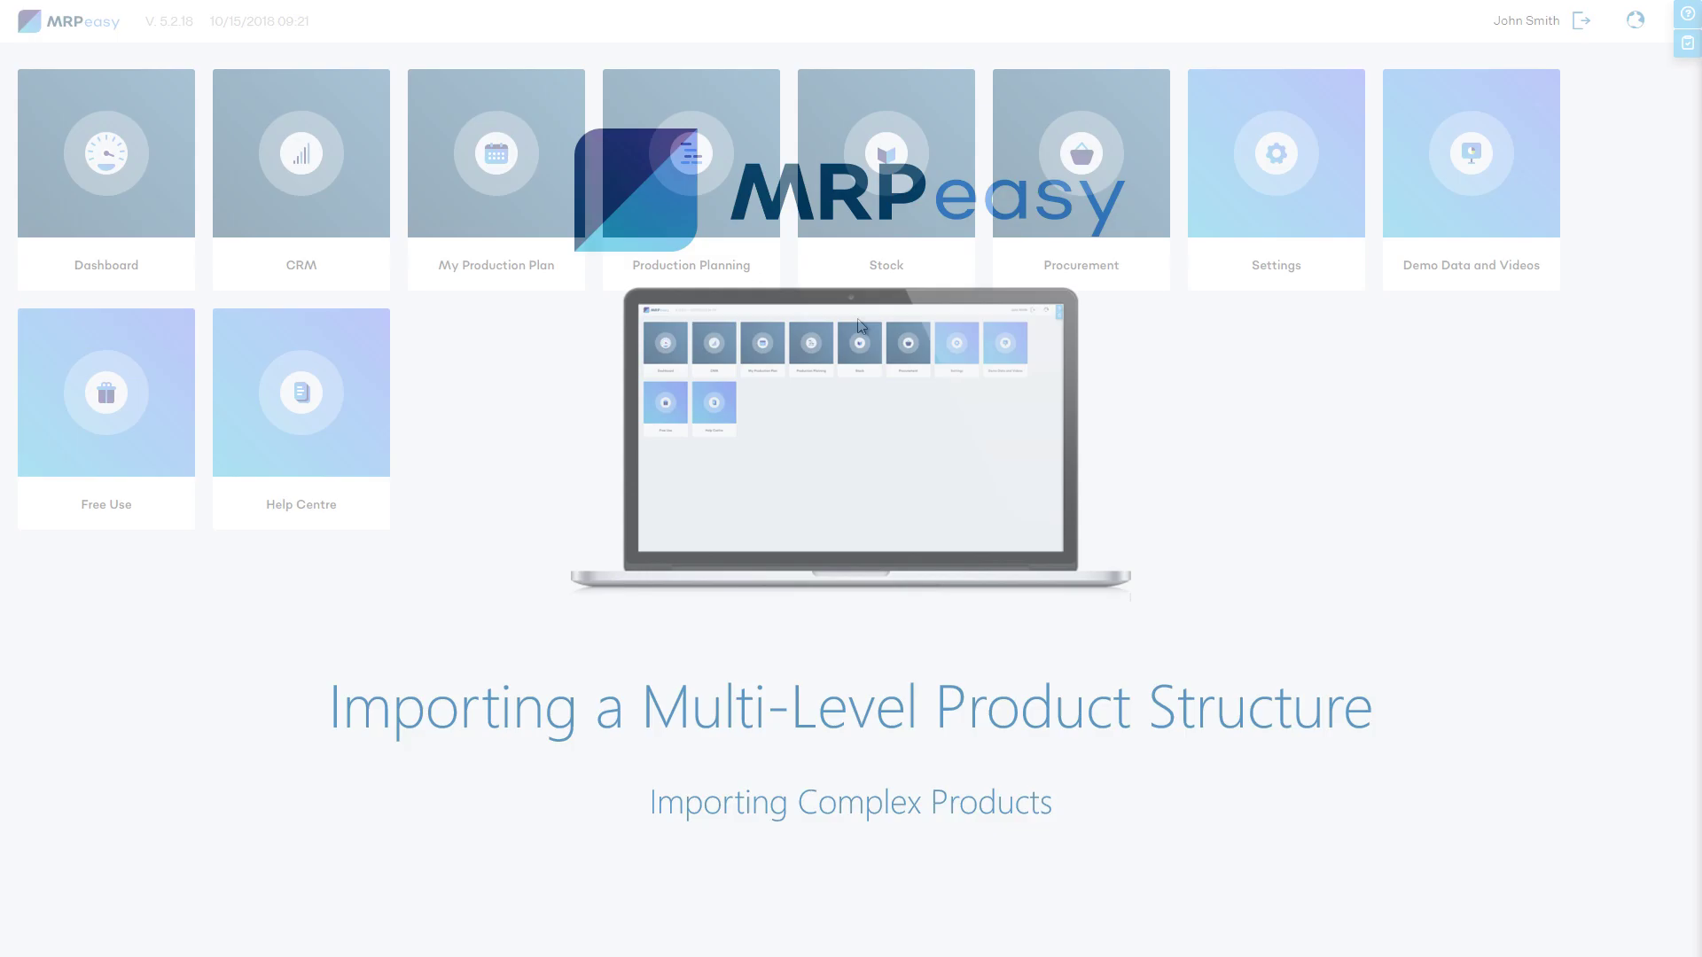
Open the Stock items list from the dashboard
click(904, 153)
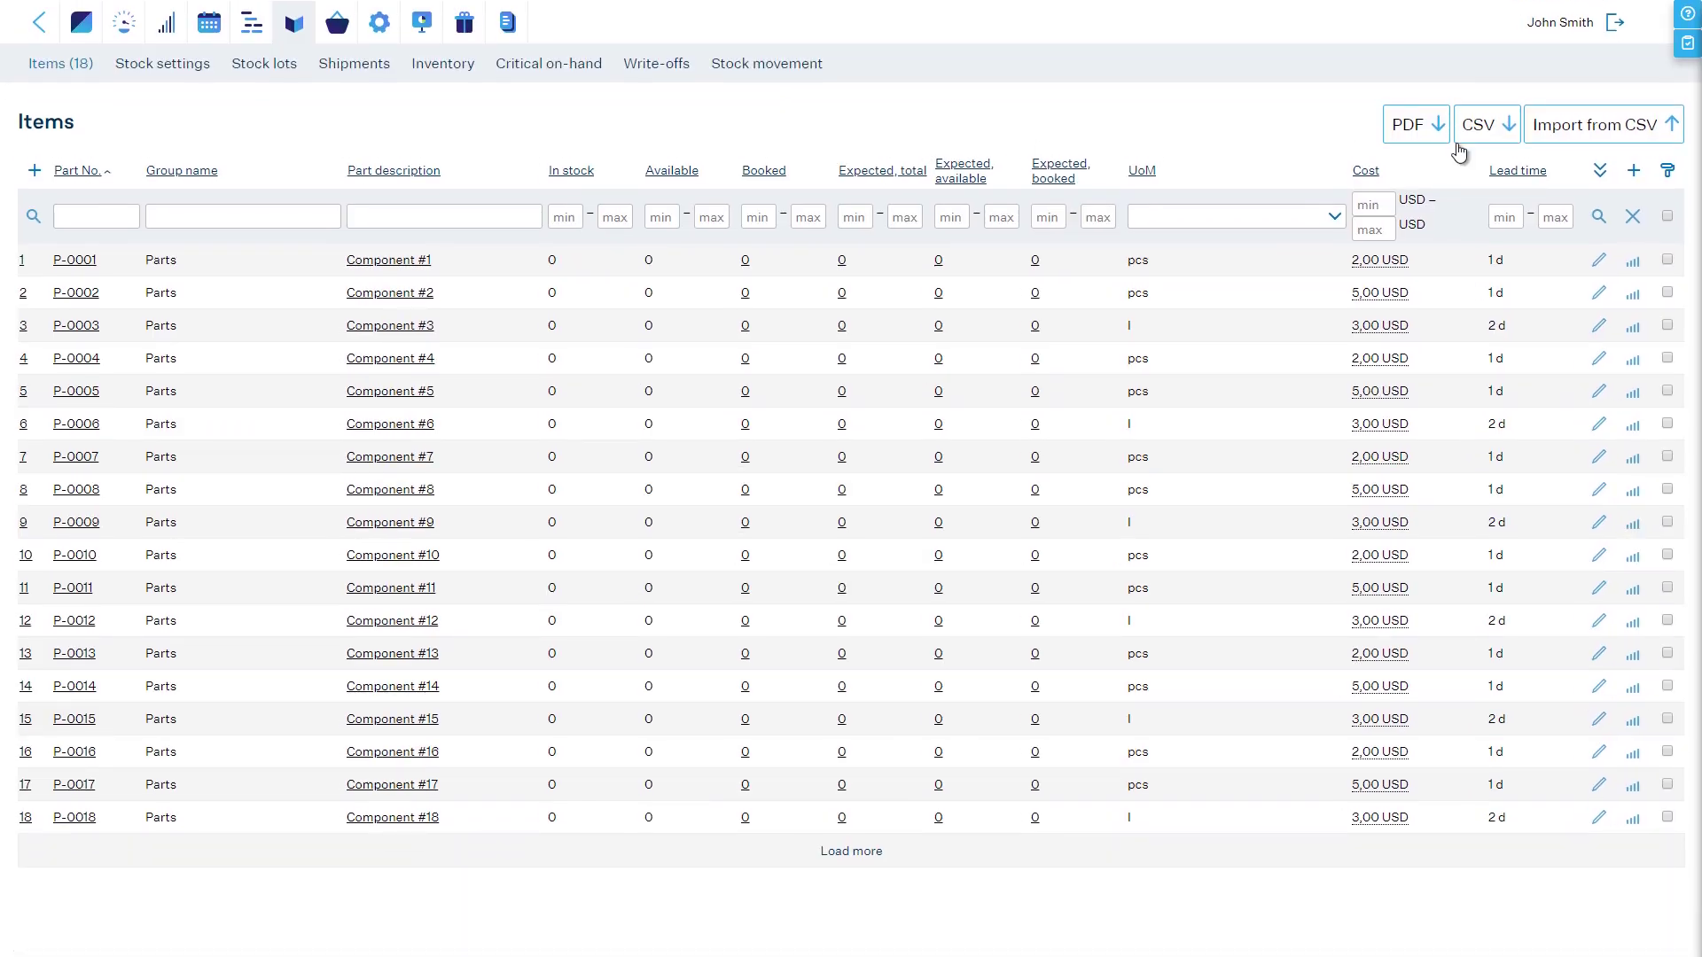
Upload the items CSV for import, dismiss the back-up notice and mark the first row as headings
click(1546, 137)
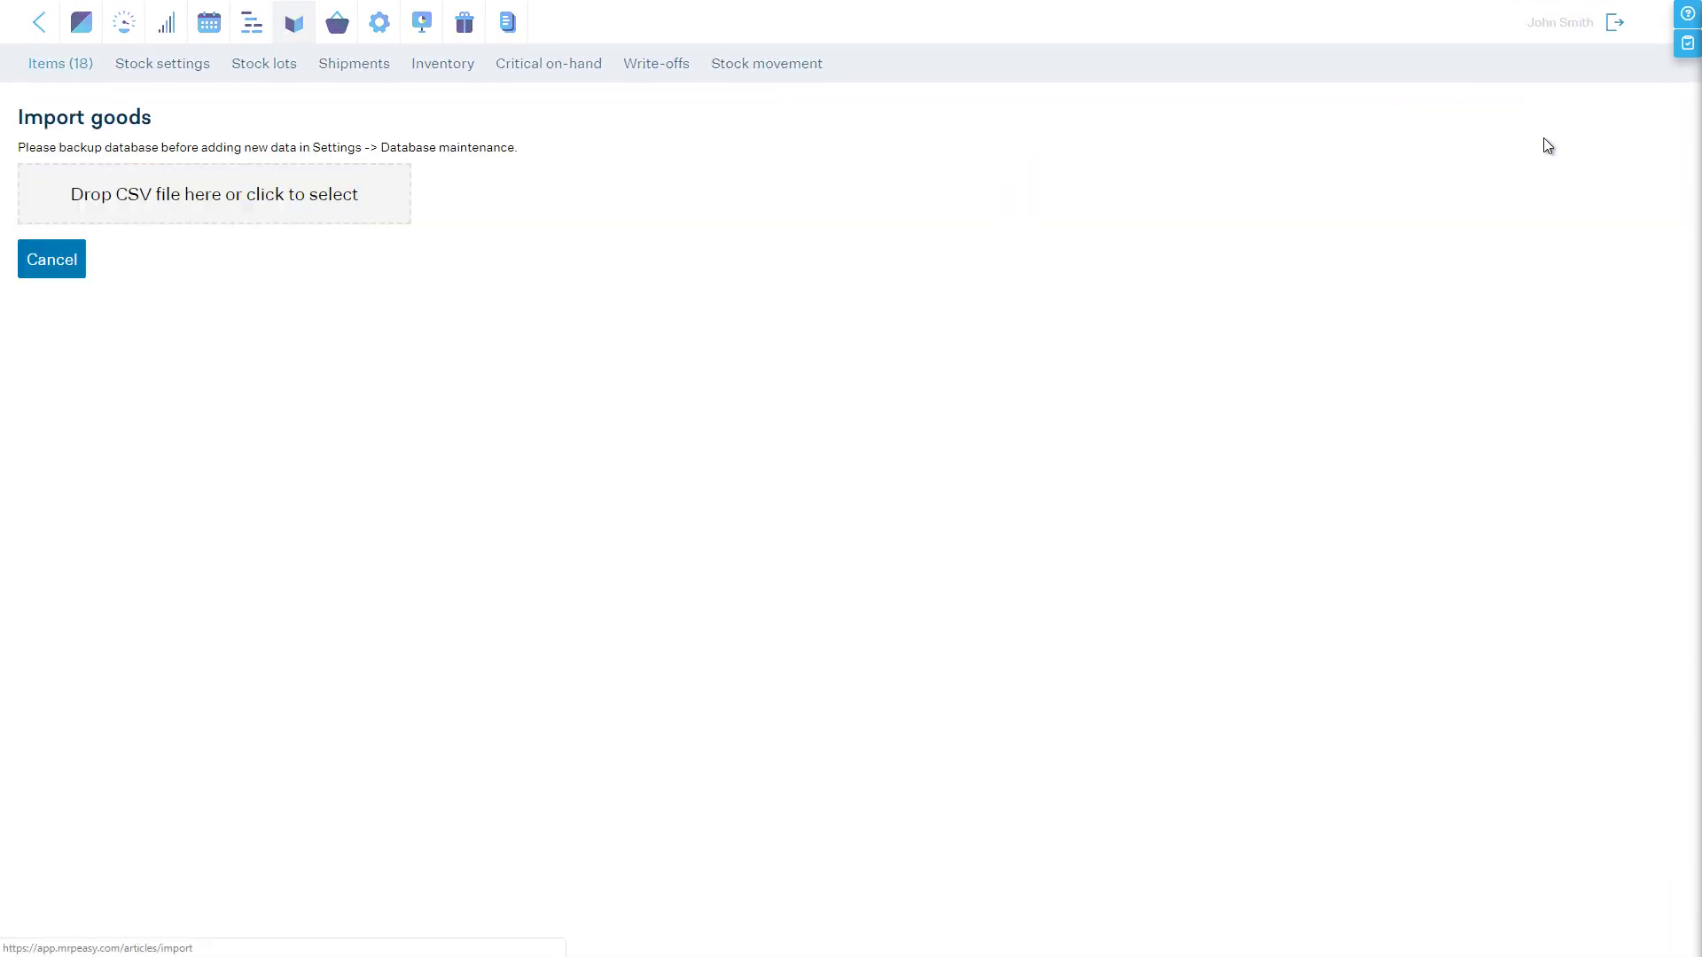
drag(1615, 502, 321, 205)
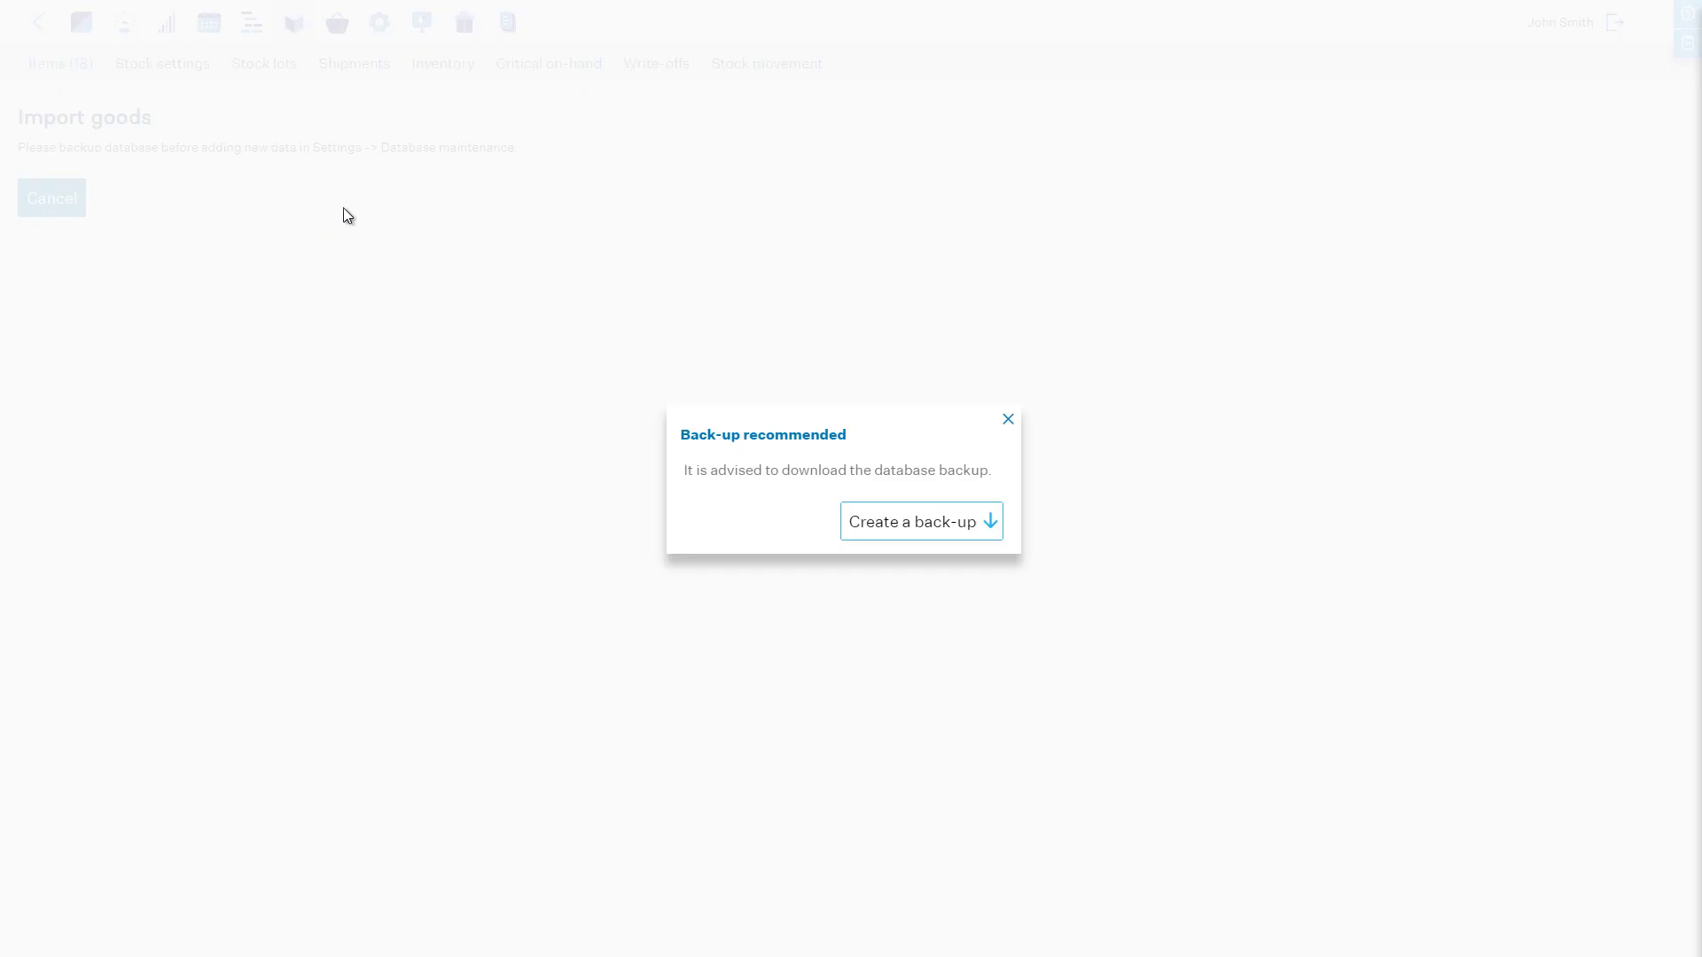
click(1007, 418)
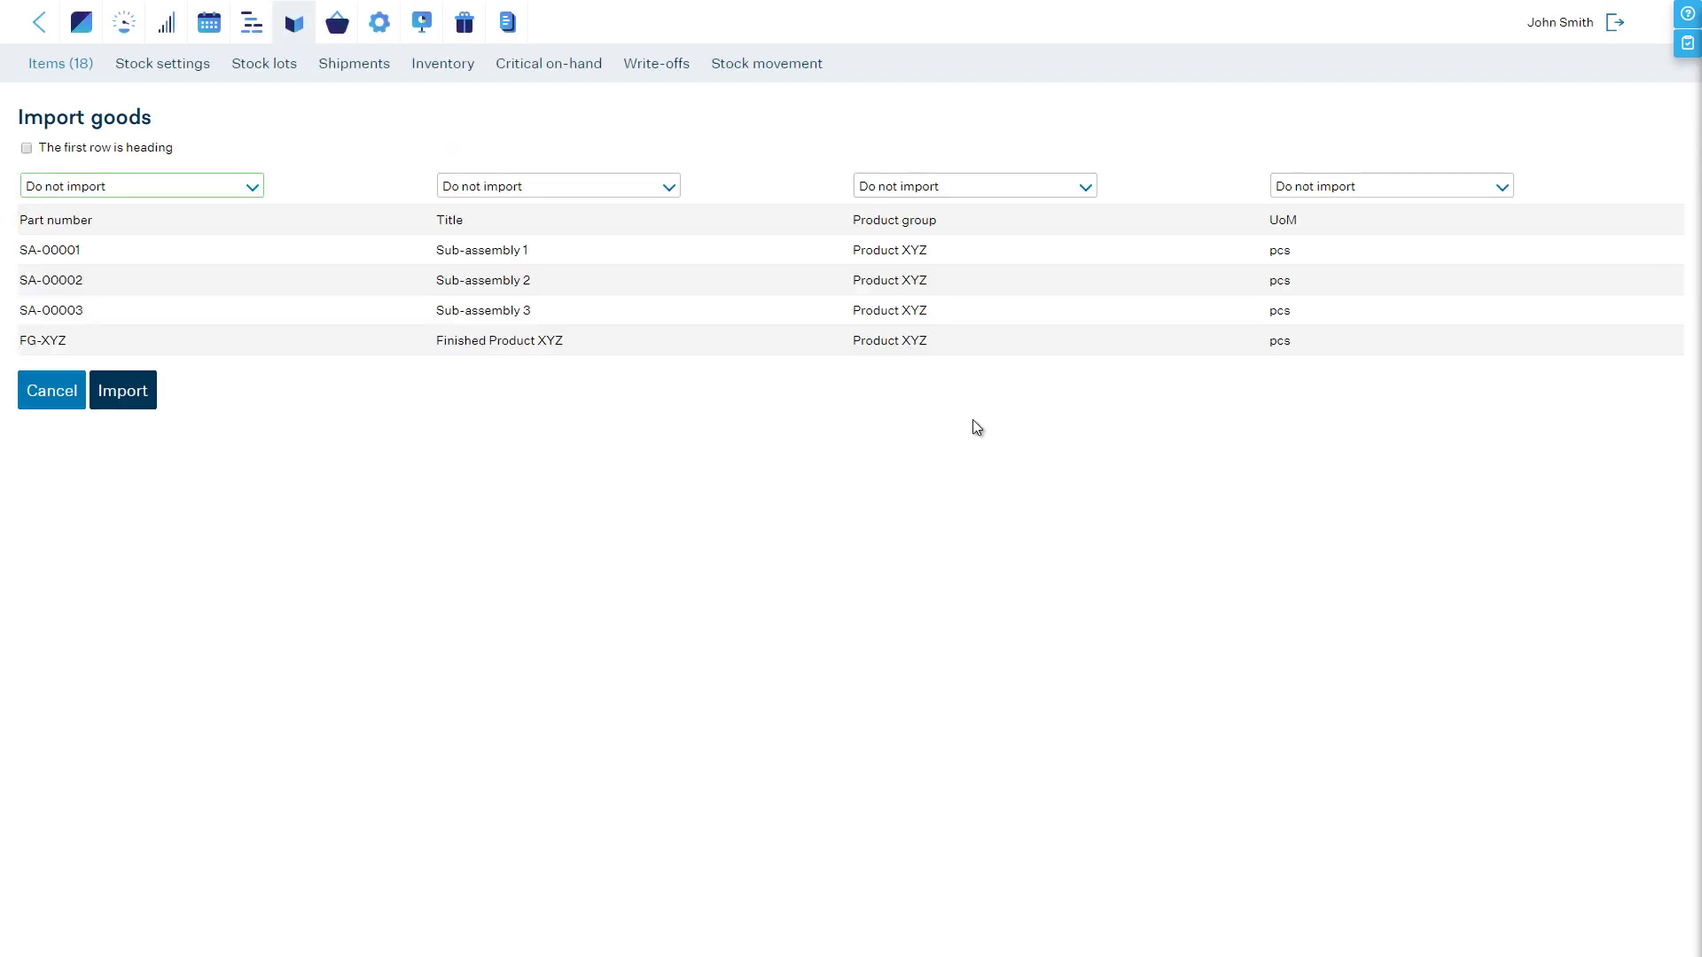
click(152, 149)
Map columns to Part No., Part description, Product group and Unit of measurement, then import the four items
click(173, 187)
click(180, 221)
click(477, 189)
click(505, 239)
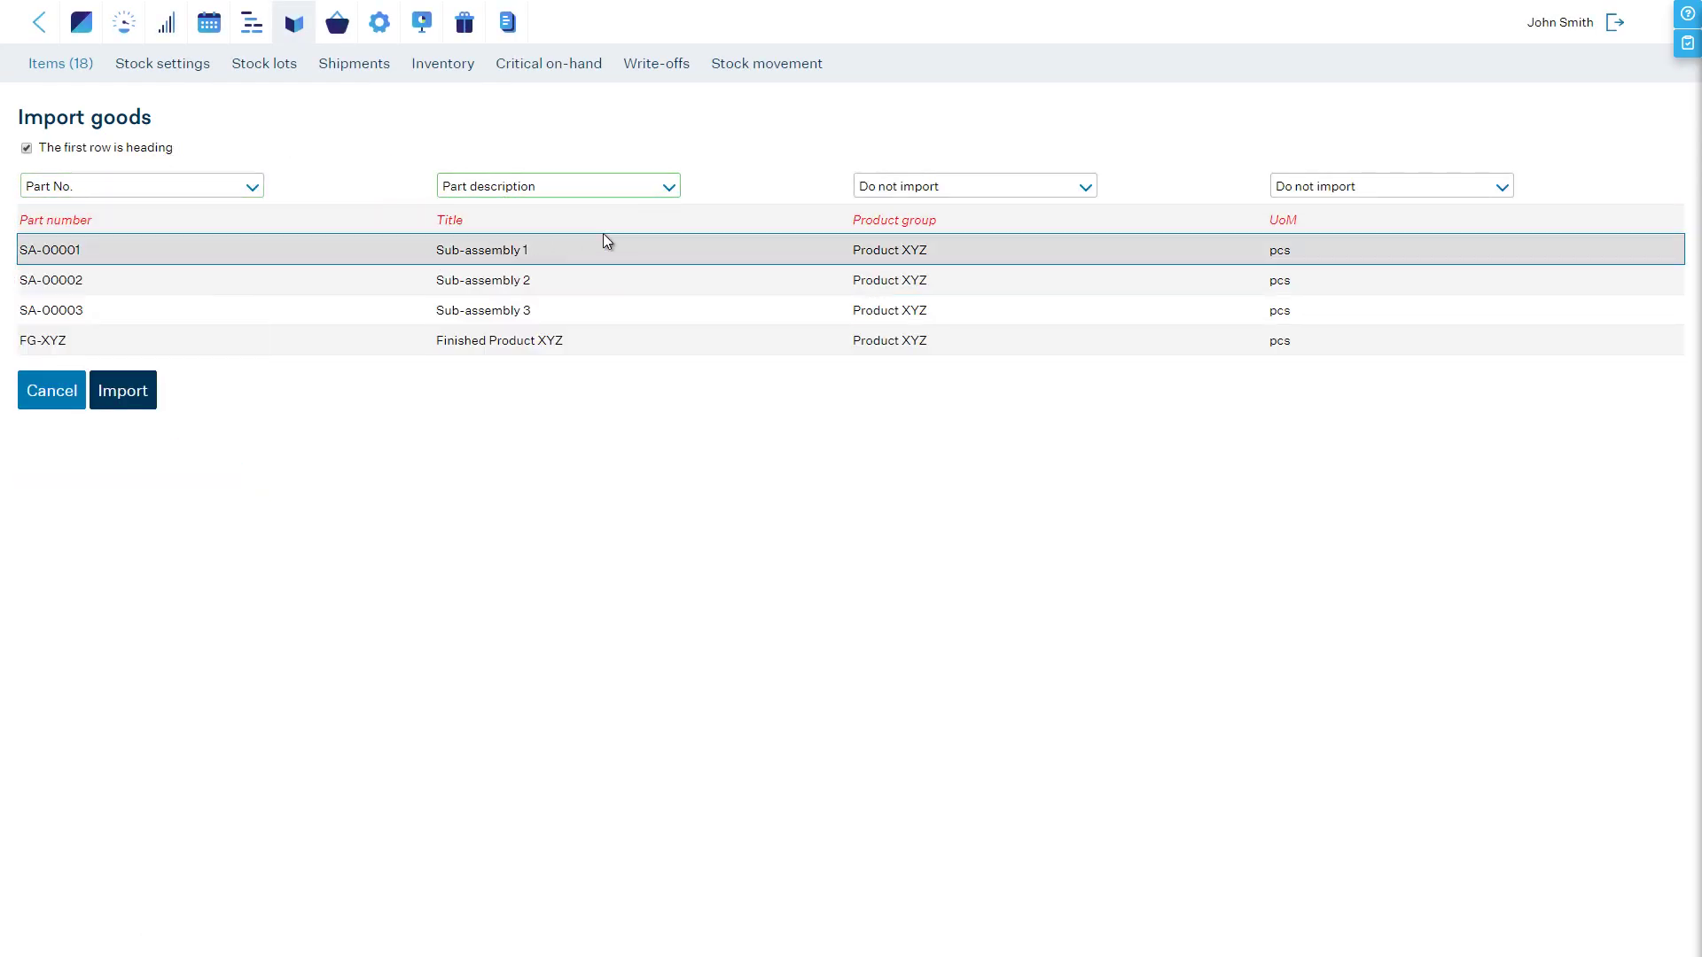
click(904, 184)
click(962, 257)
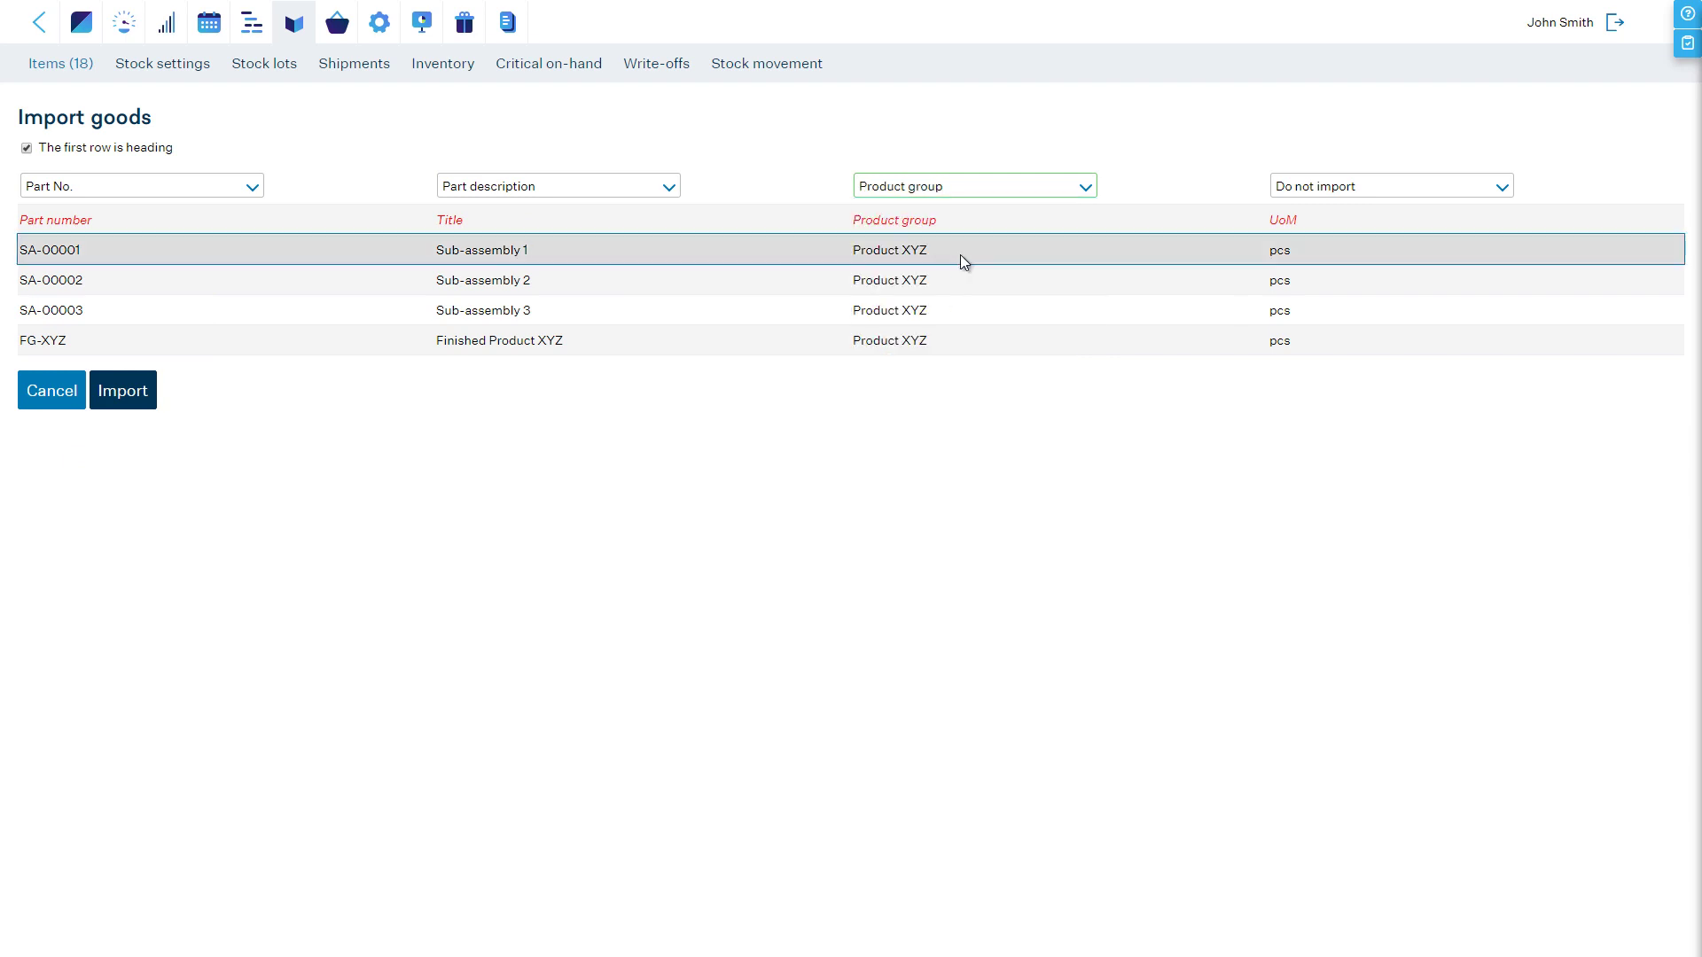
click(1315, 185)
click(1312, 274)
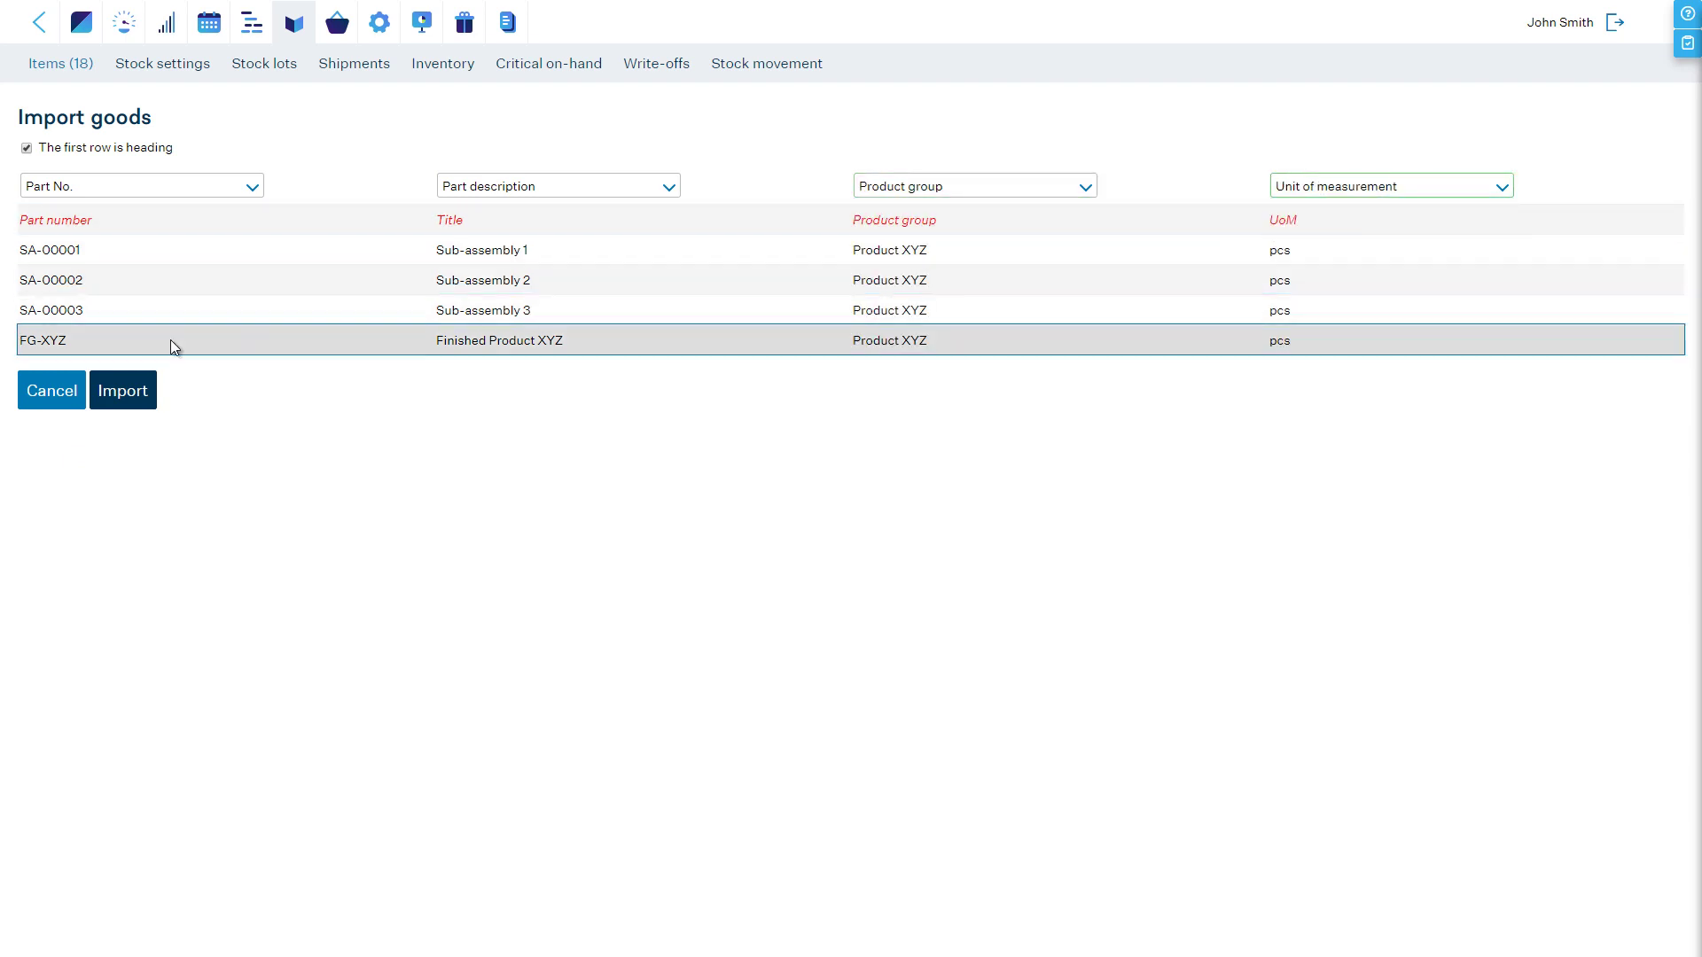
click(138, 388)
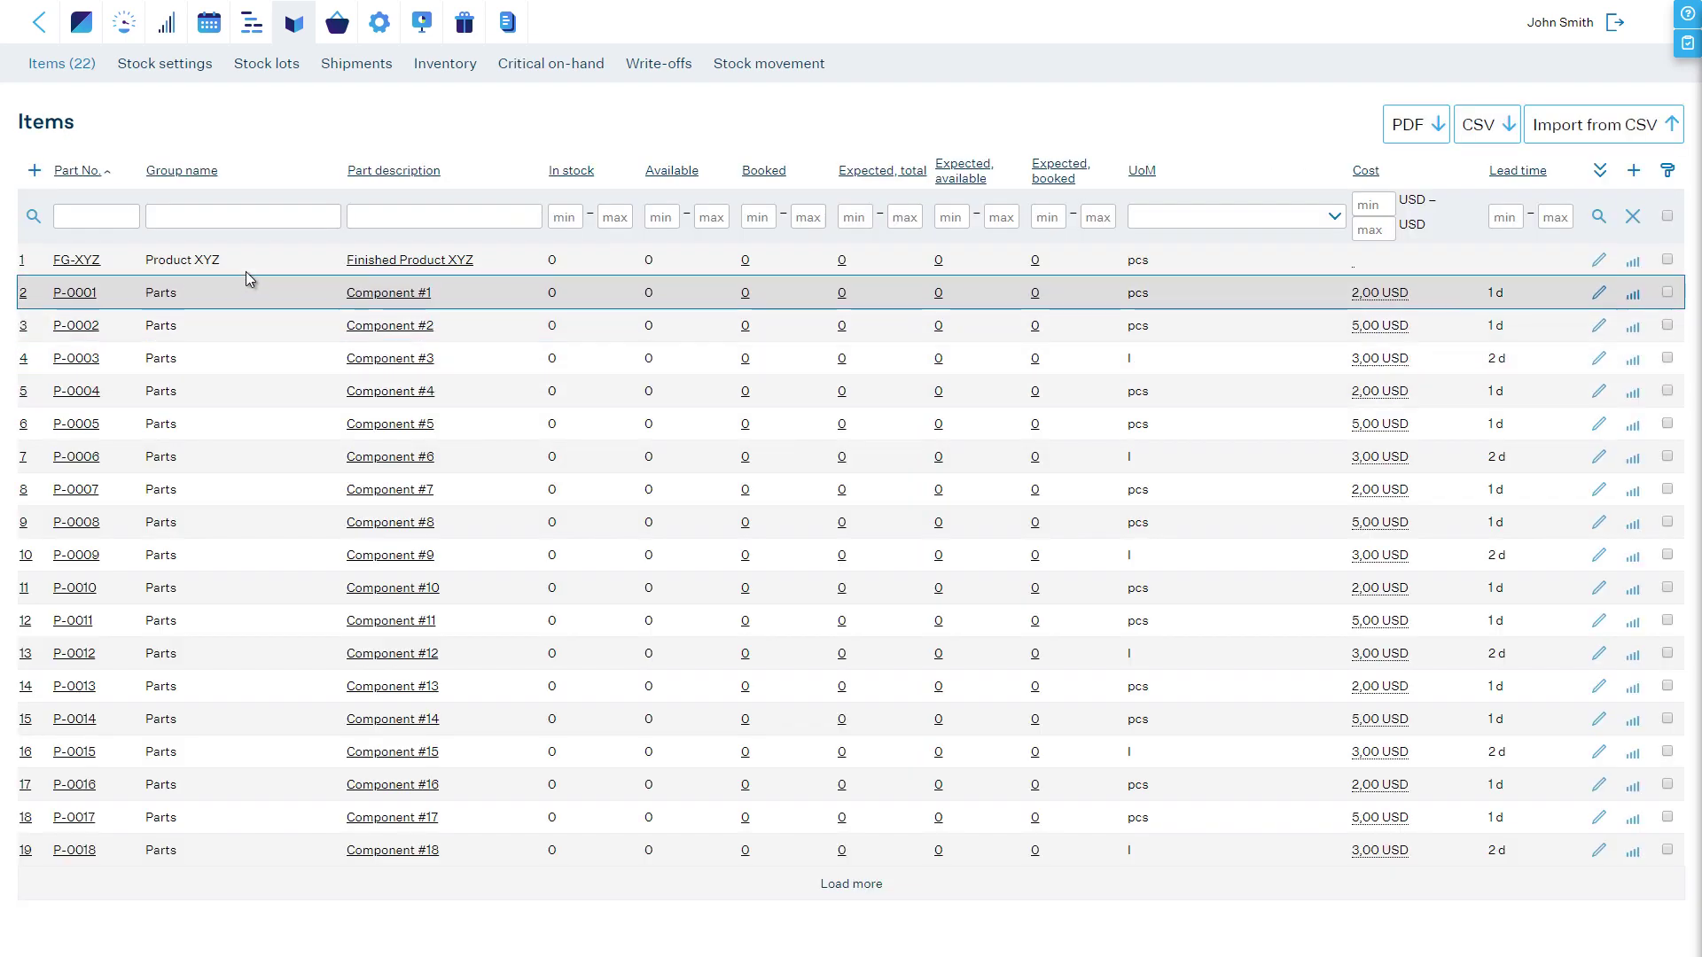
Upload the BOM CSV from the bills of materials list, marking the first row as headings
click(252, 22)
click(653, 69)
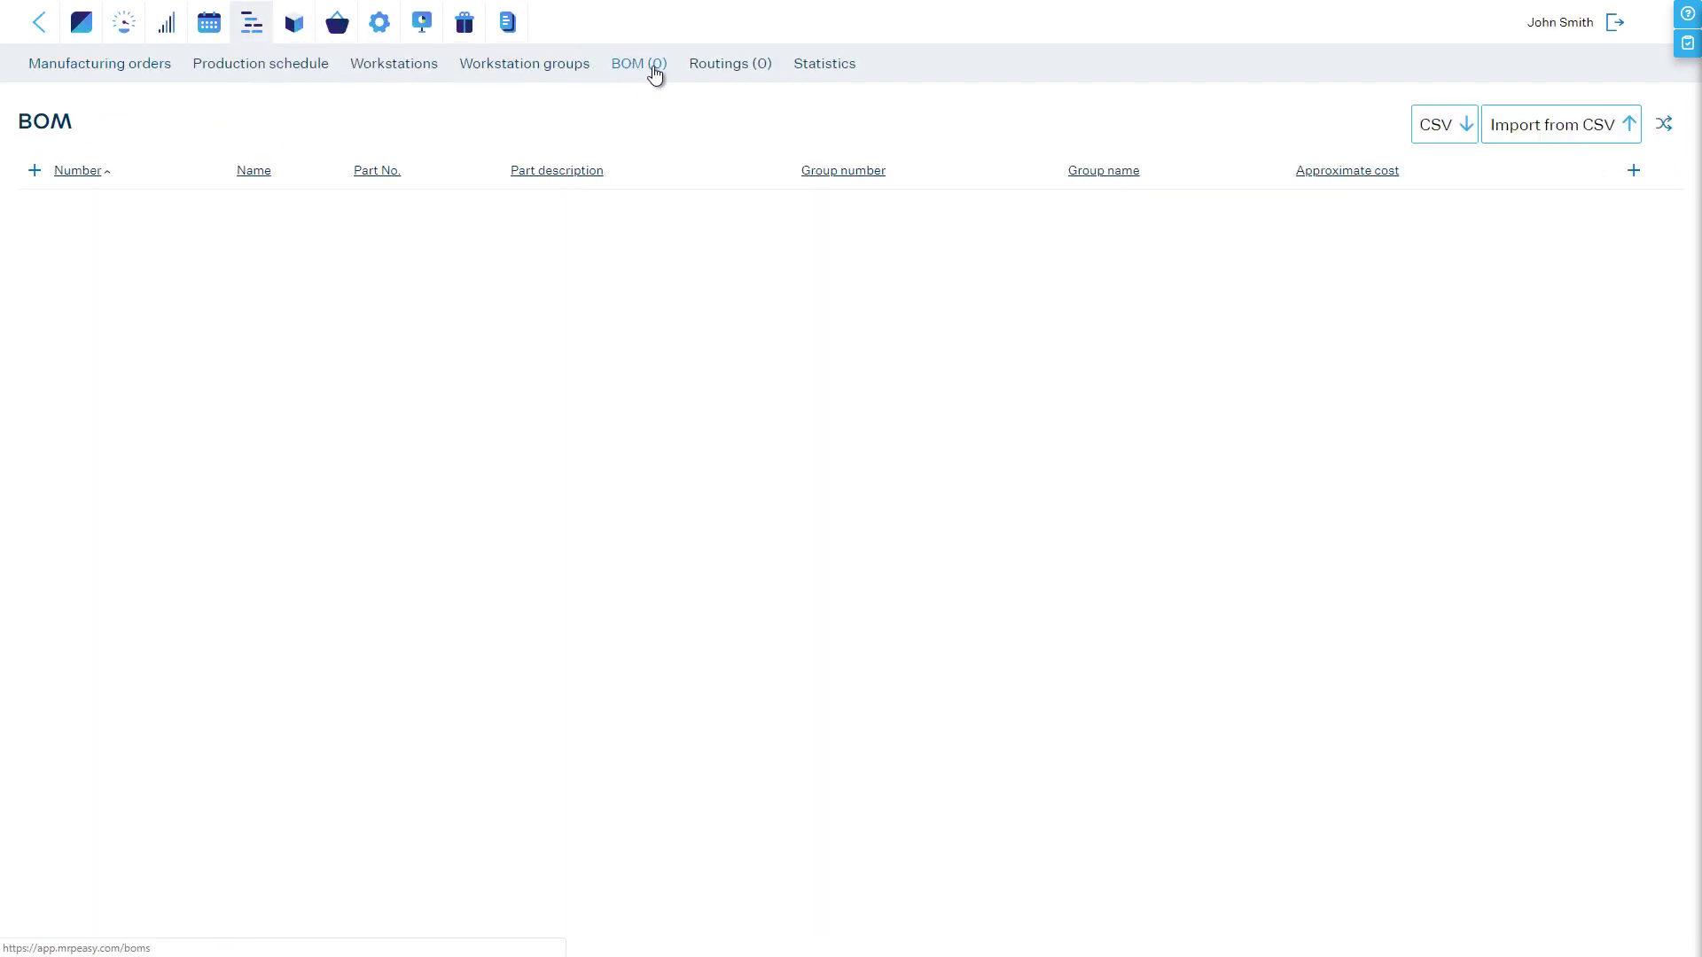
click(1530, 118)
drag(1522, 341, 300, 197)
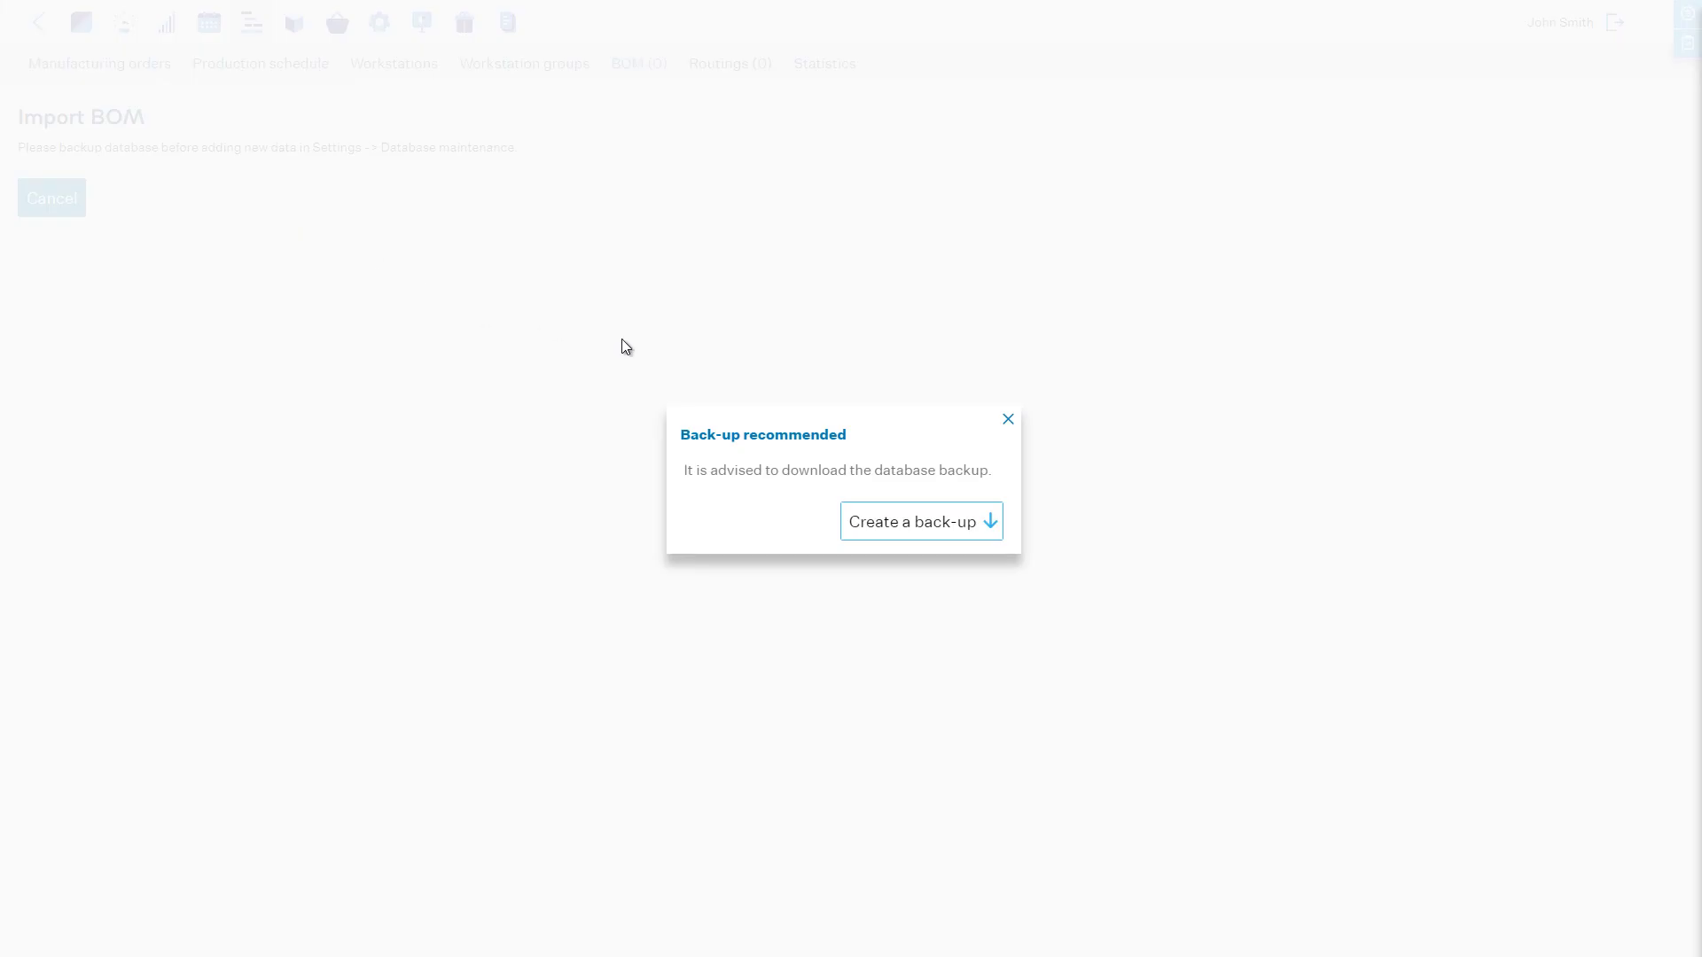
click(1011, 418)
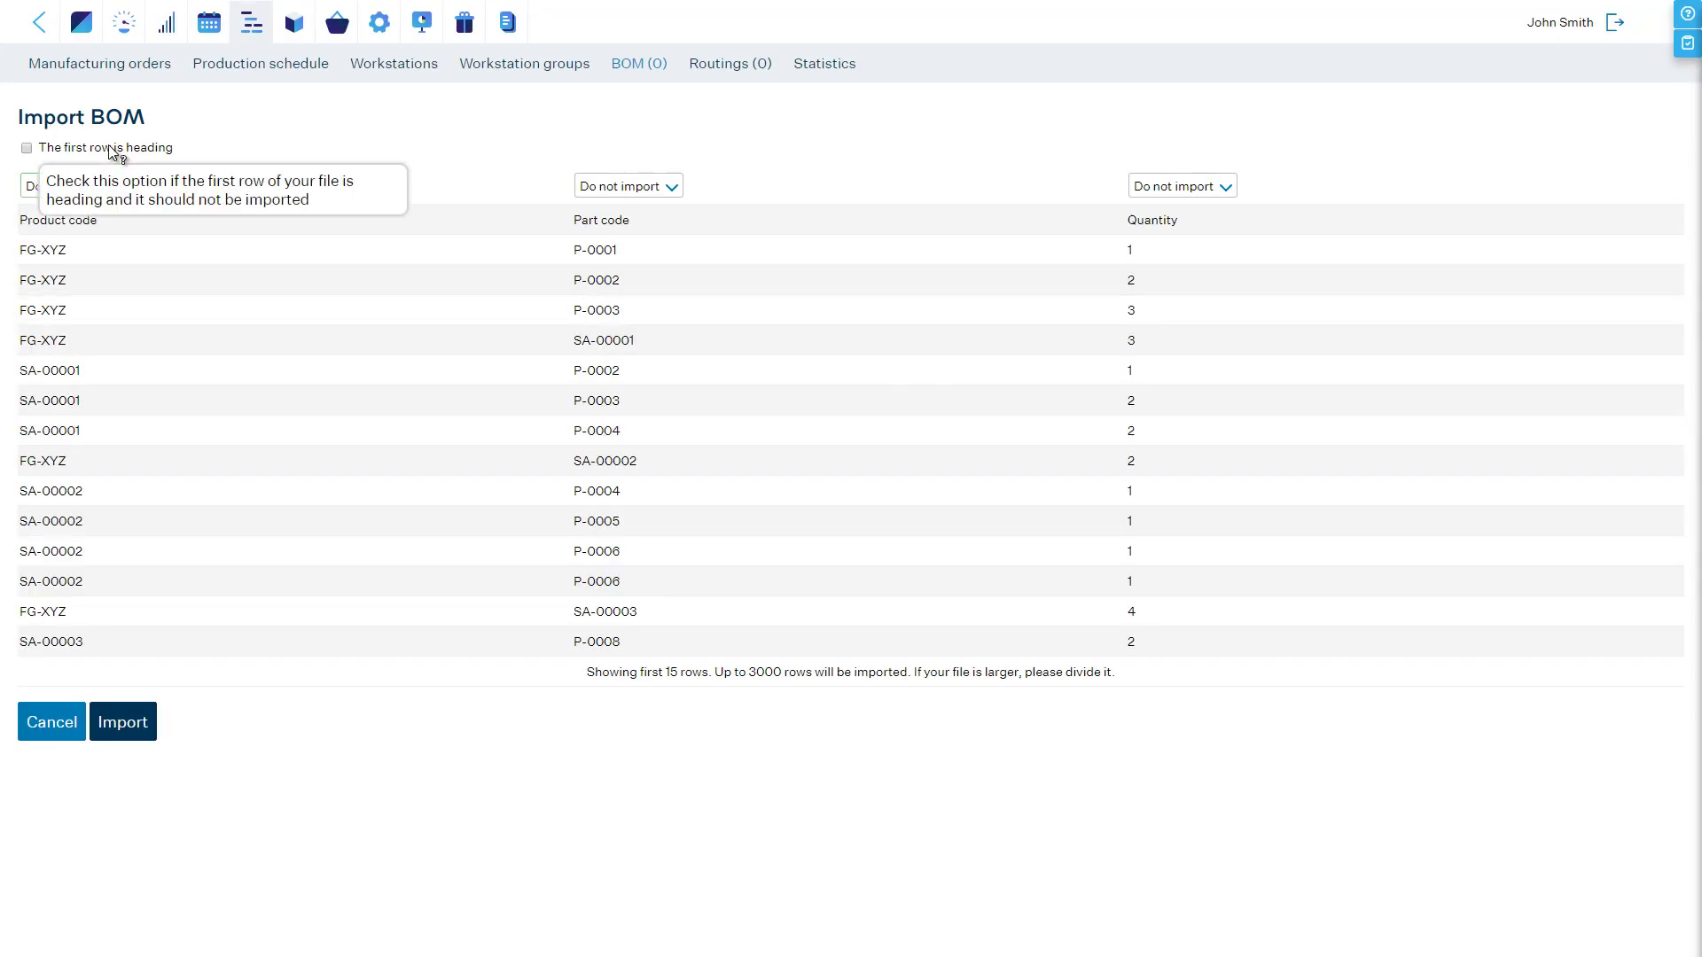
click(97, 190)
Map columns to Product, Part and Quantity and import the bills of materials
click(53, 223)
click(597, 188)
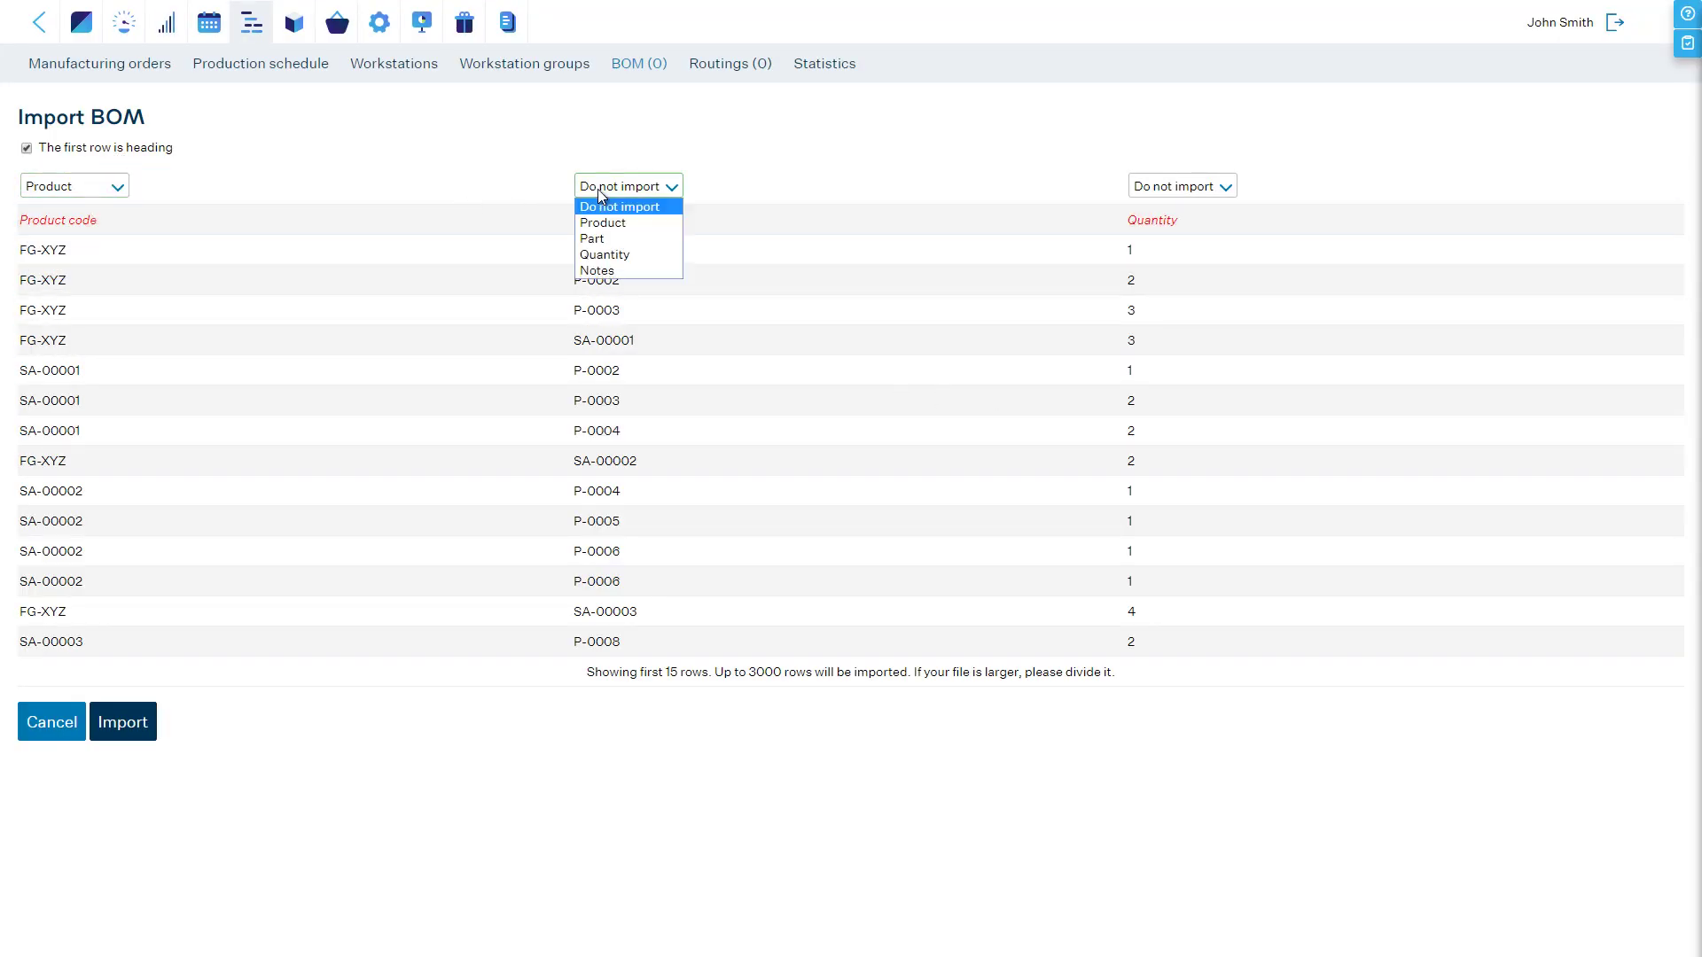
click(598, 240)
click(1152, 187)
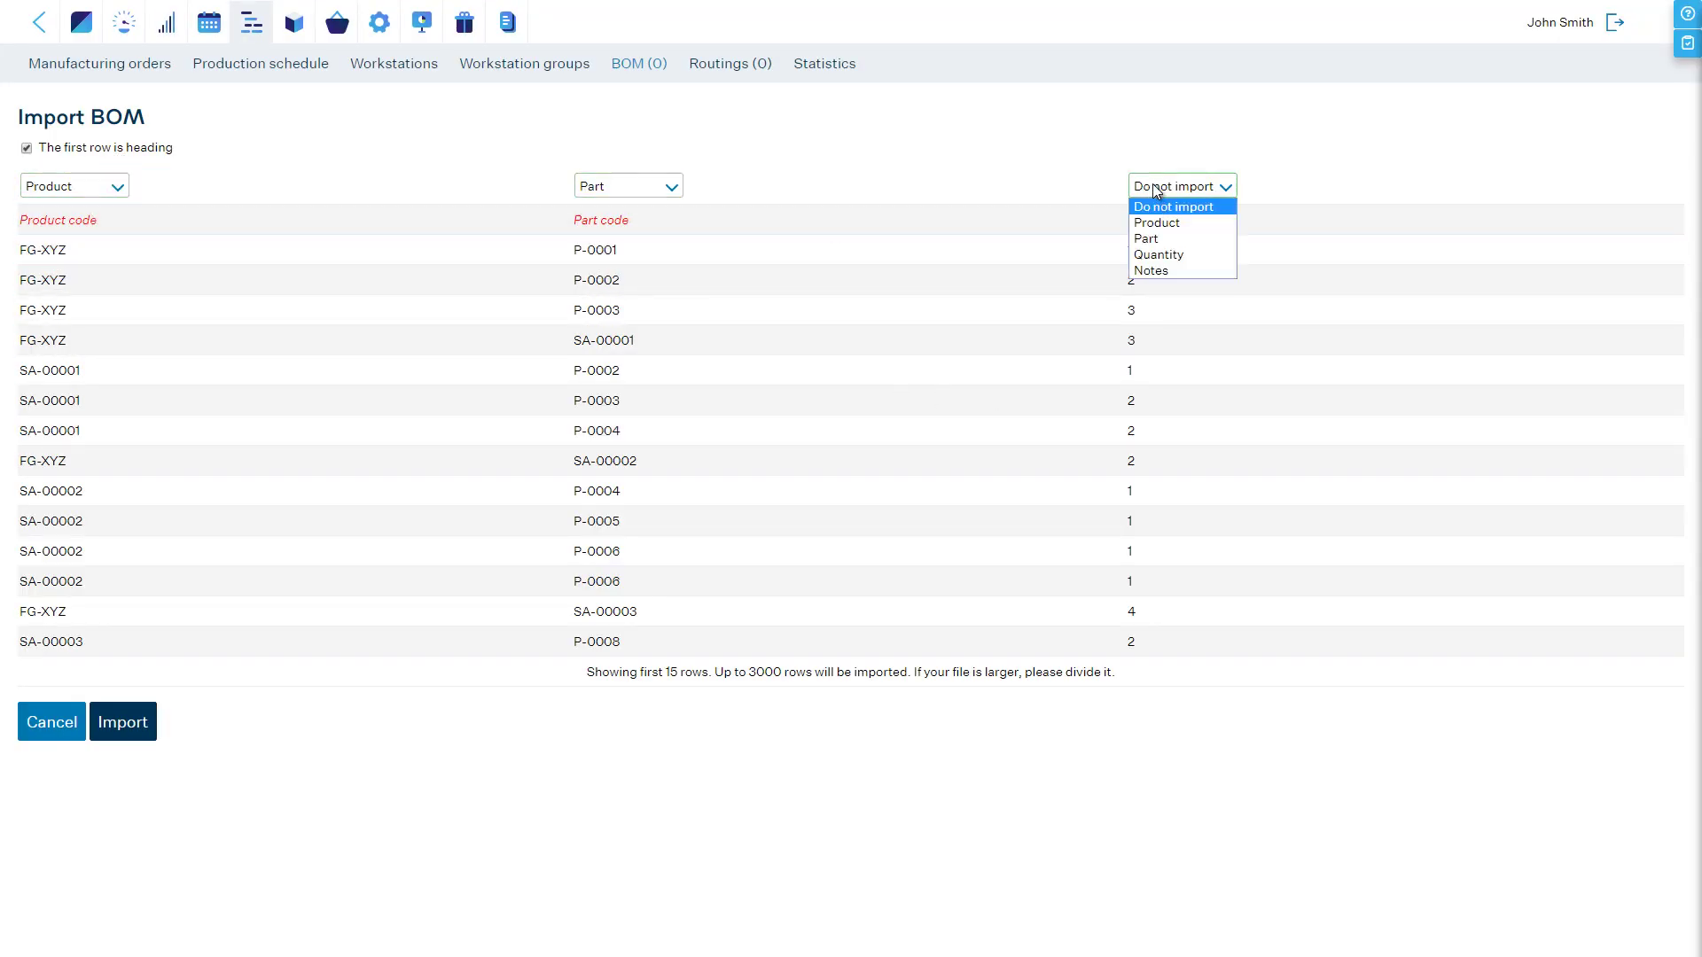
click(1148, 255)
click(129, 725)
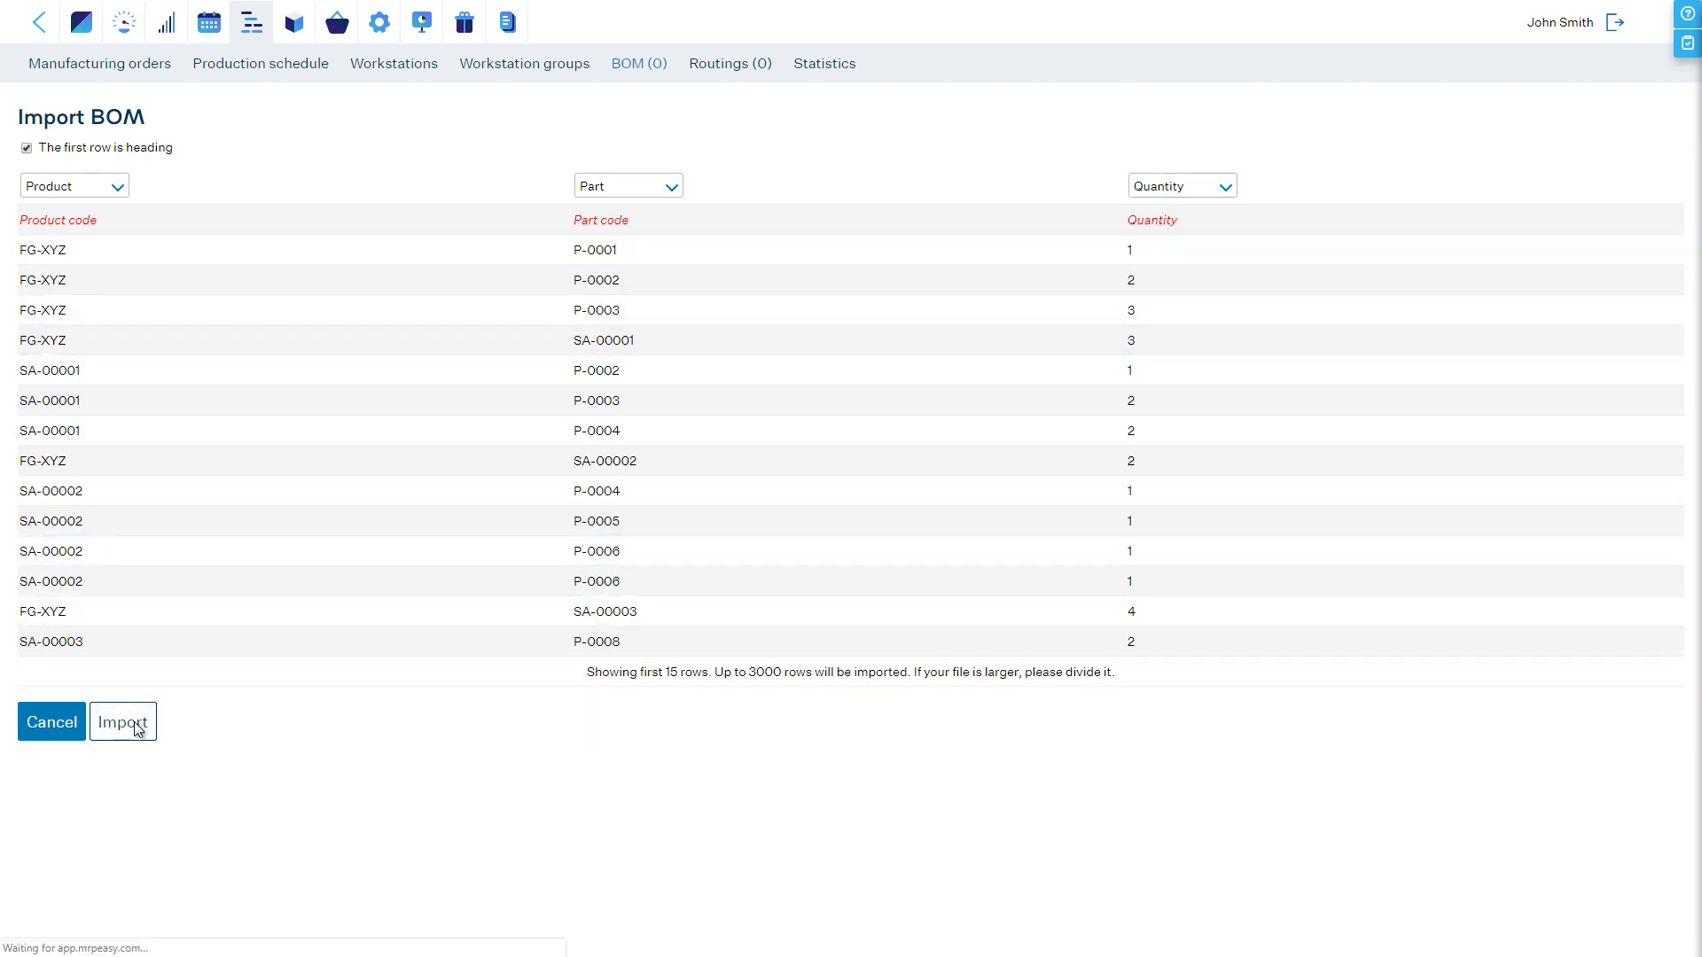
Review the indented BOM PDF for BO-00007 Finished Product XYZ, totalling 996,00 USD
click(235, 304)
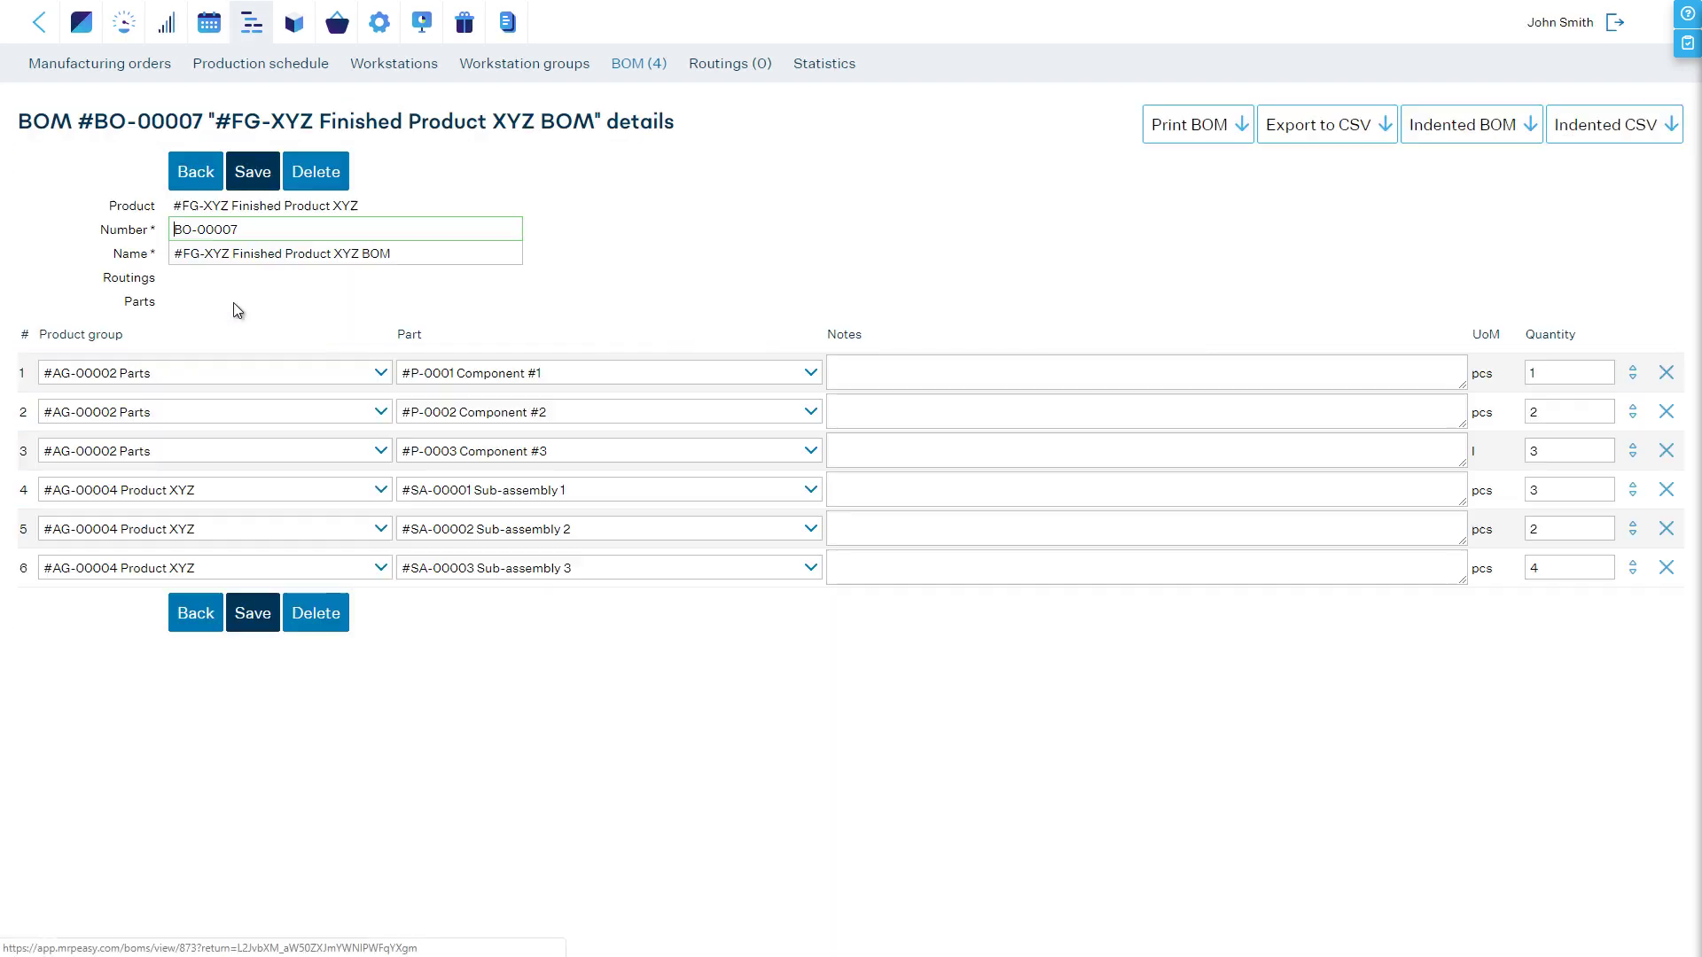
click(1445, 133)
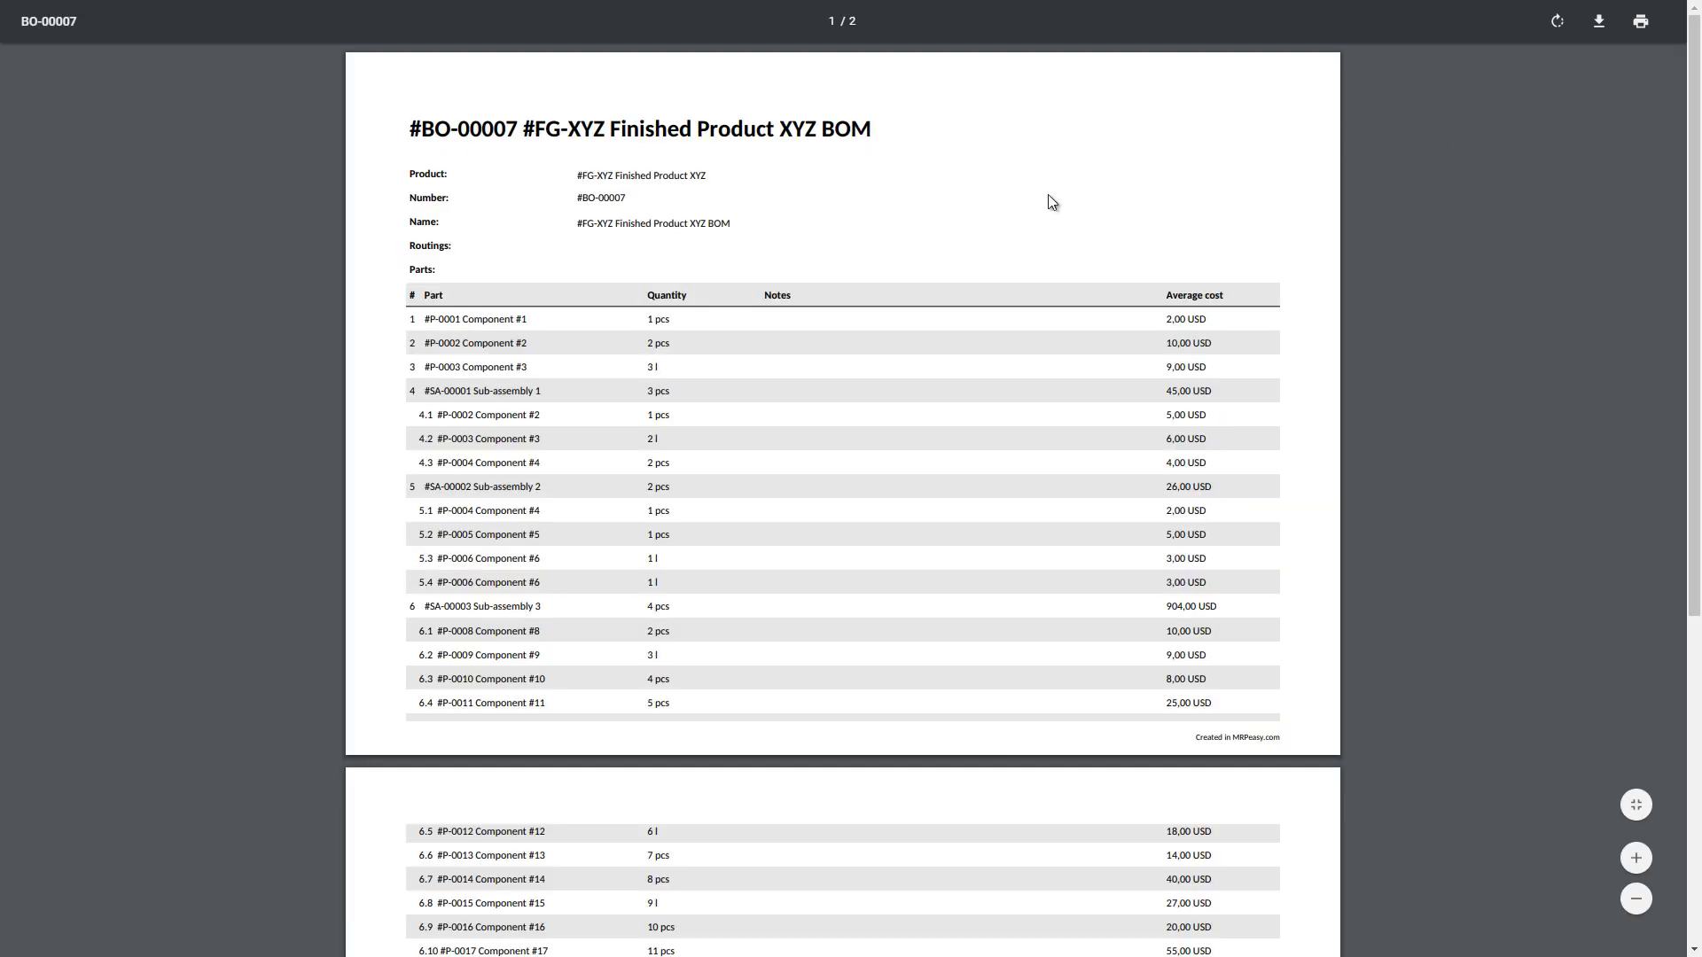
scroll(656, 400, down, 5)
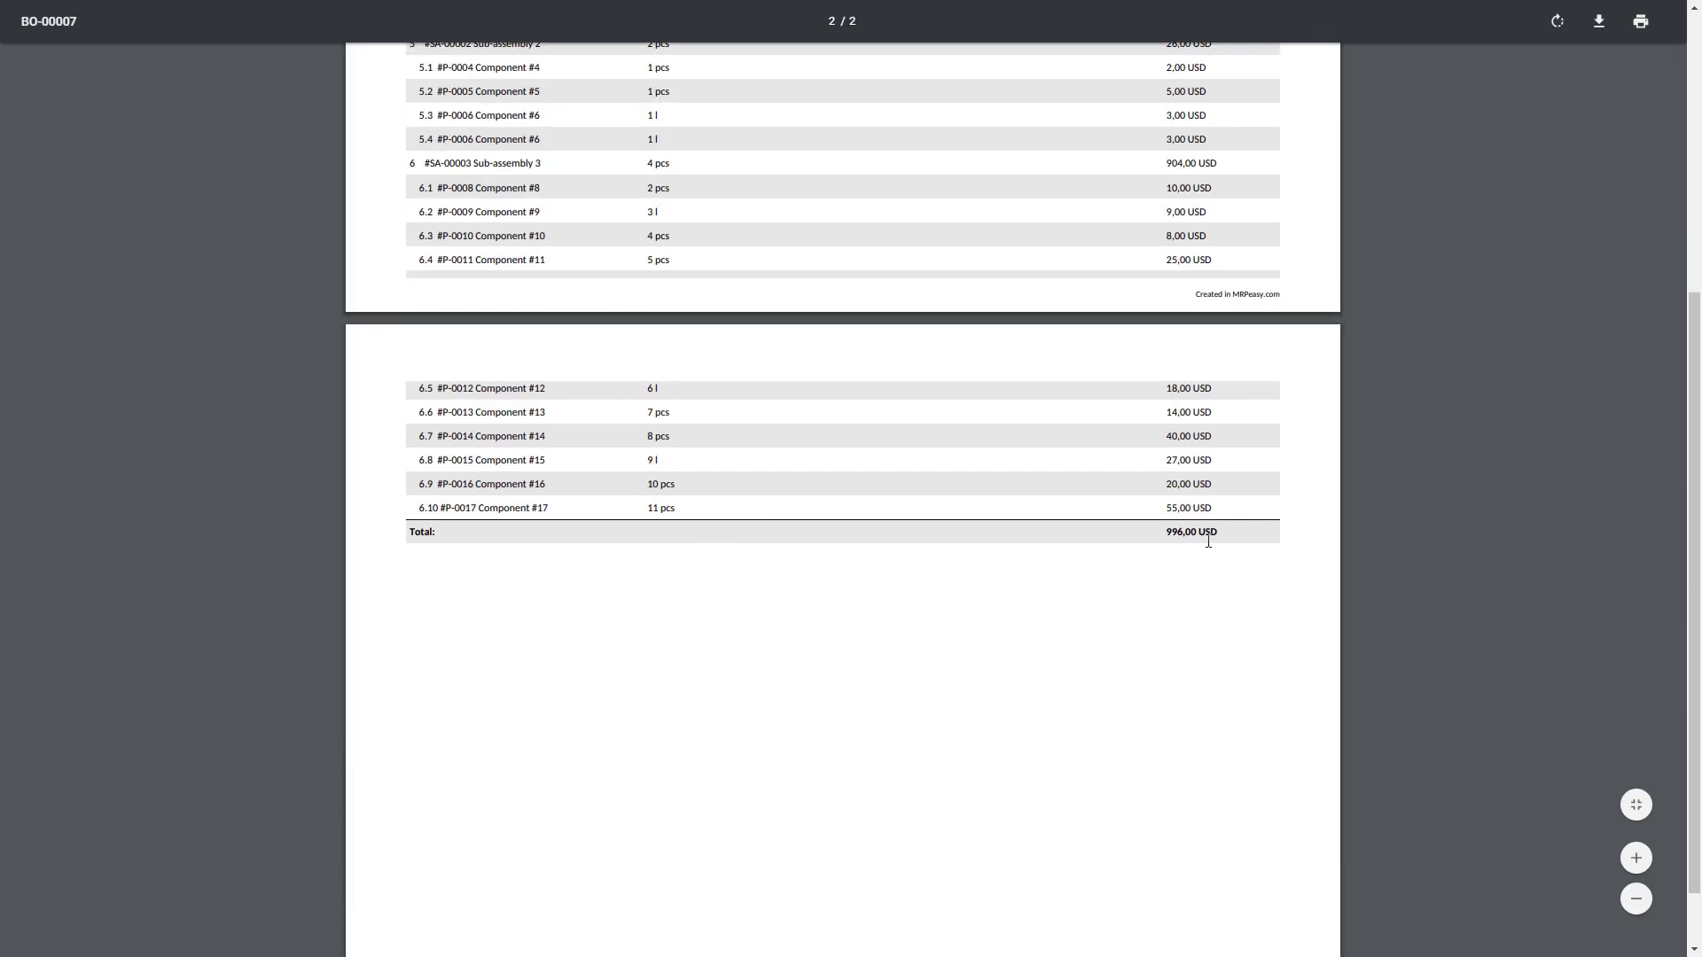
key(ctrl+w)
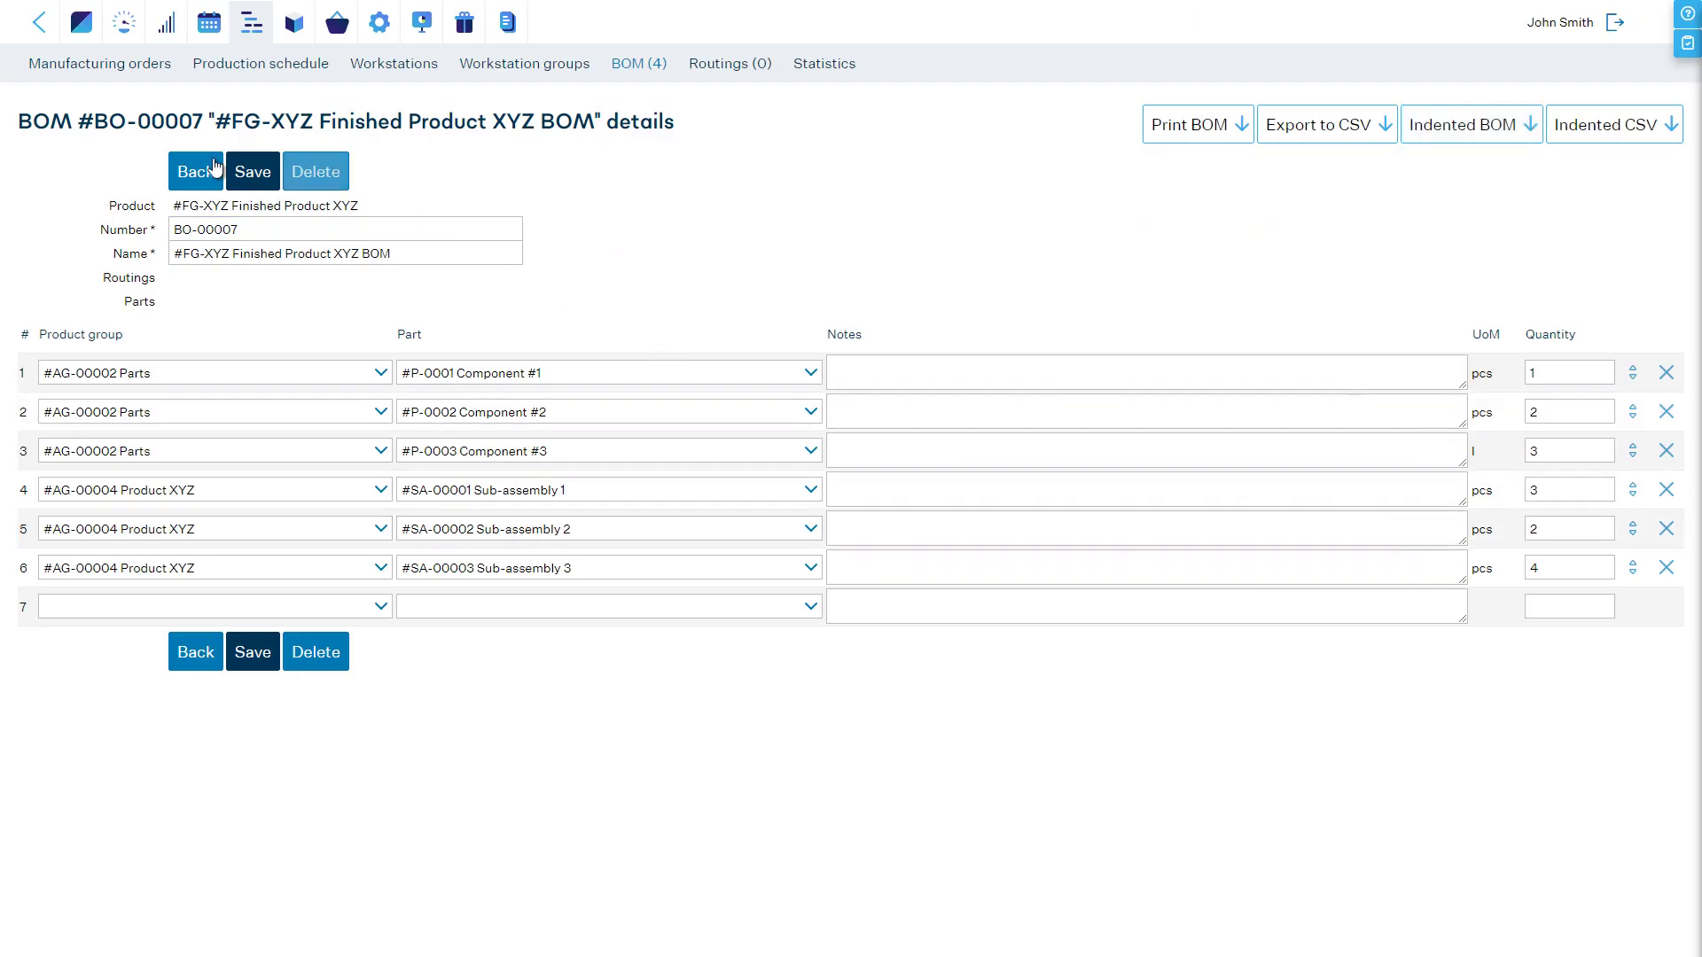
Upload the routings CSV to the Routings import, with the first row as column headings
click(212, 169)
click(730, 65)
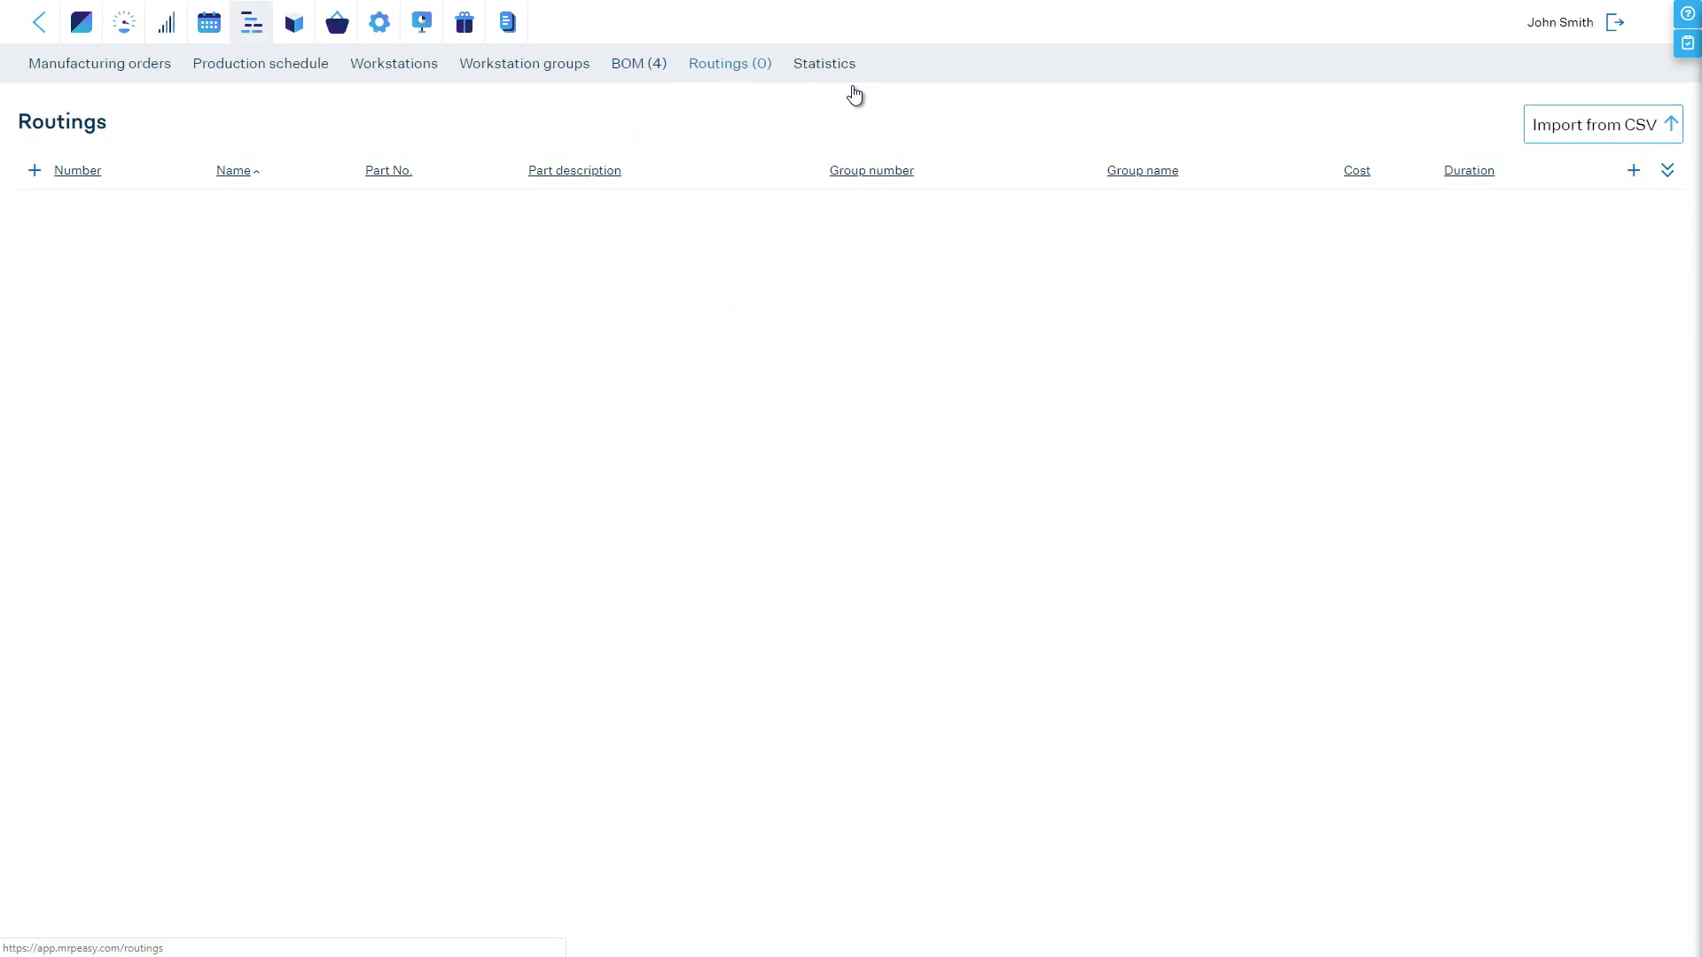
click(1528, 133)
drag(1241, 532, 230, 174)
click(1011, 415)
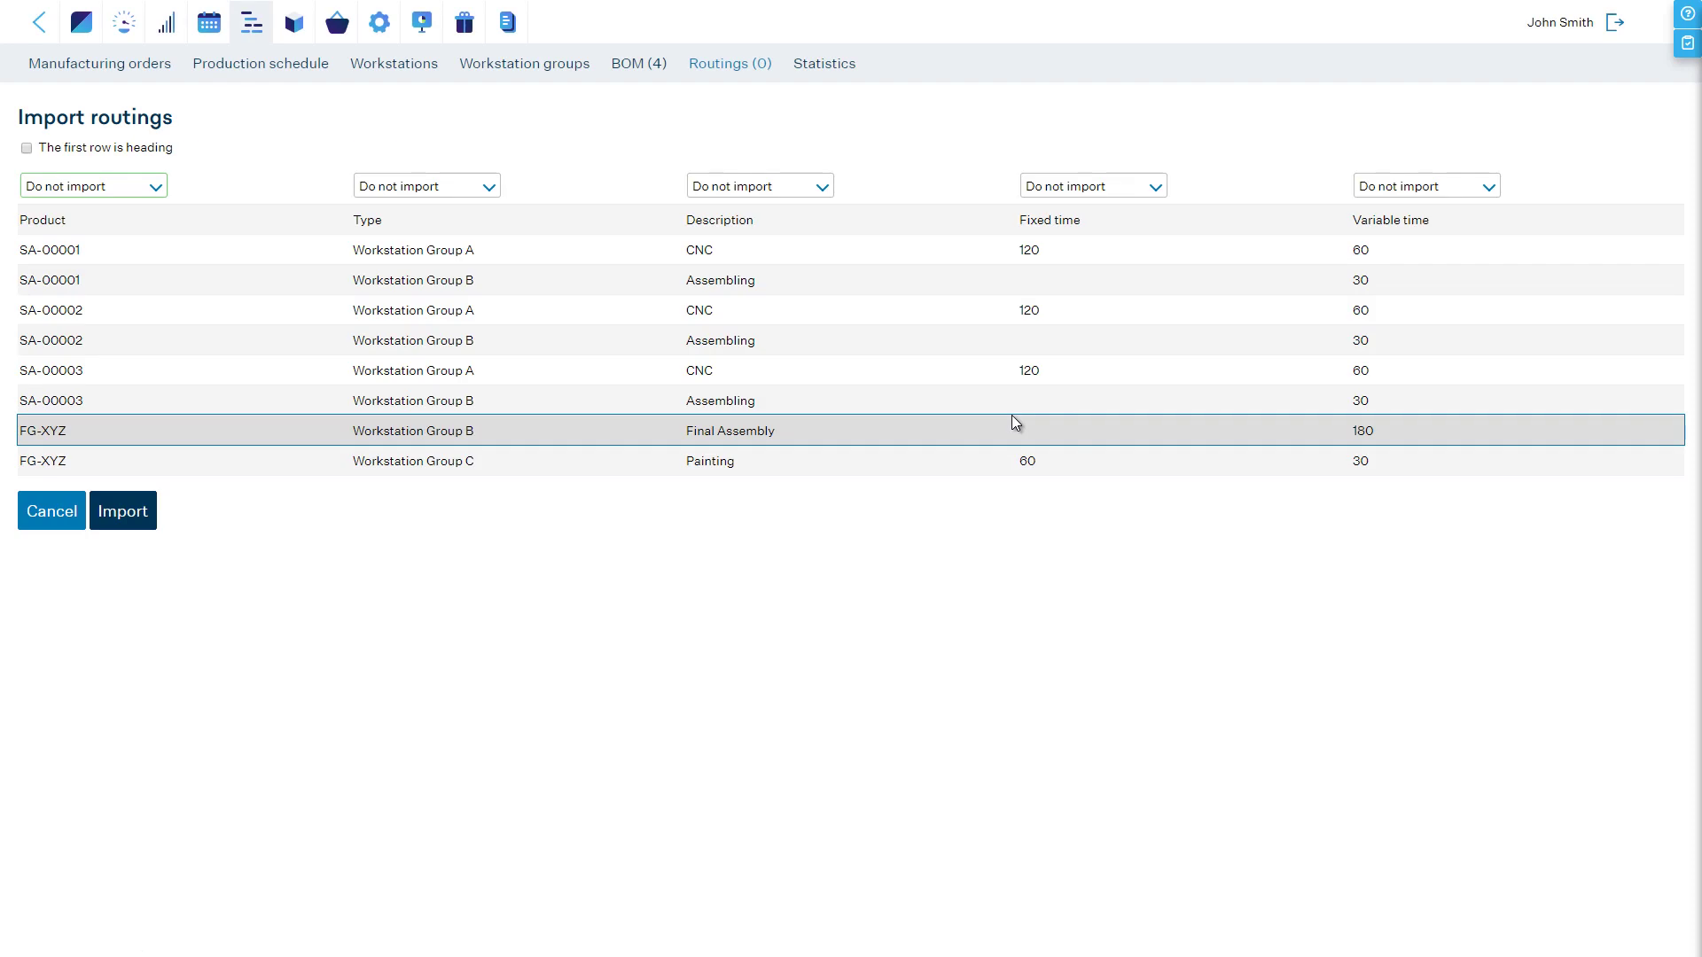
click(125, 146)
Map columns to Product, Workstation group, Operation, Setup time, Cycle time and import four routings
click(119, 184)
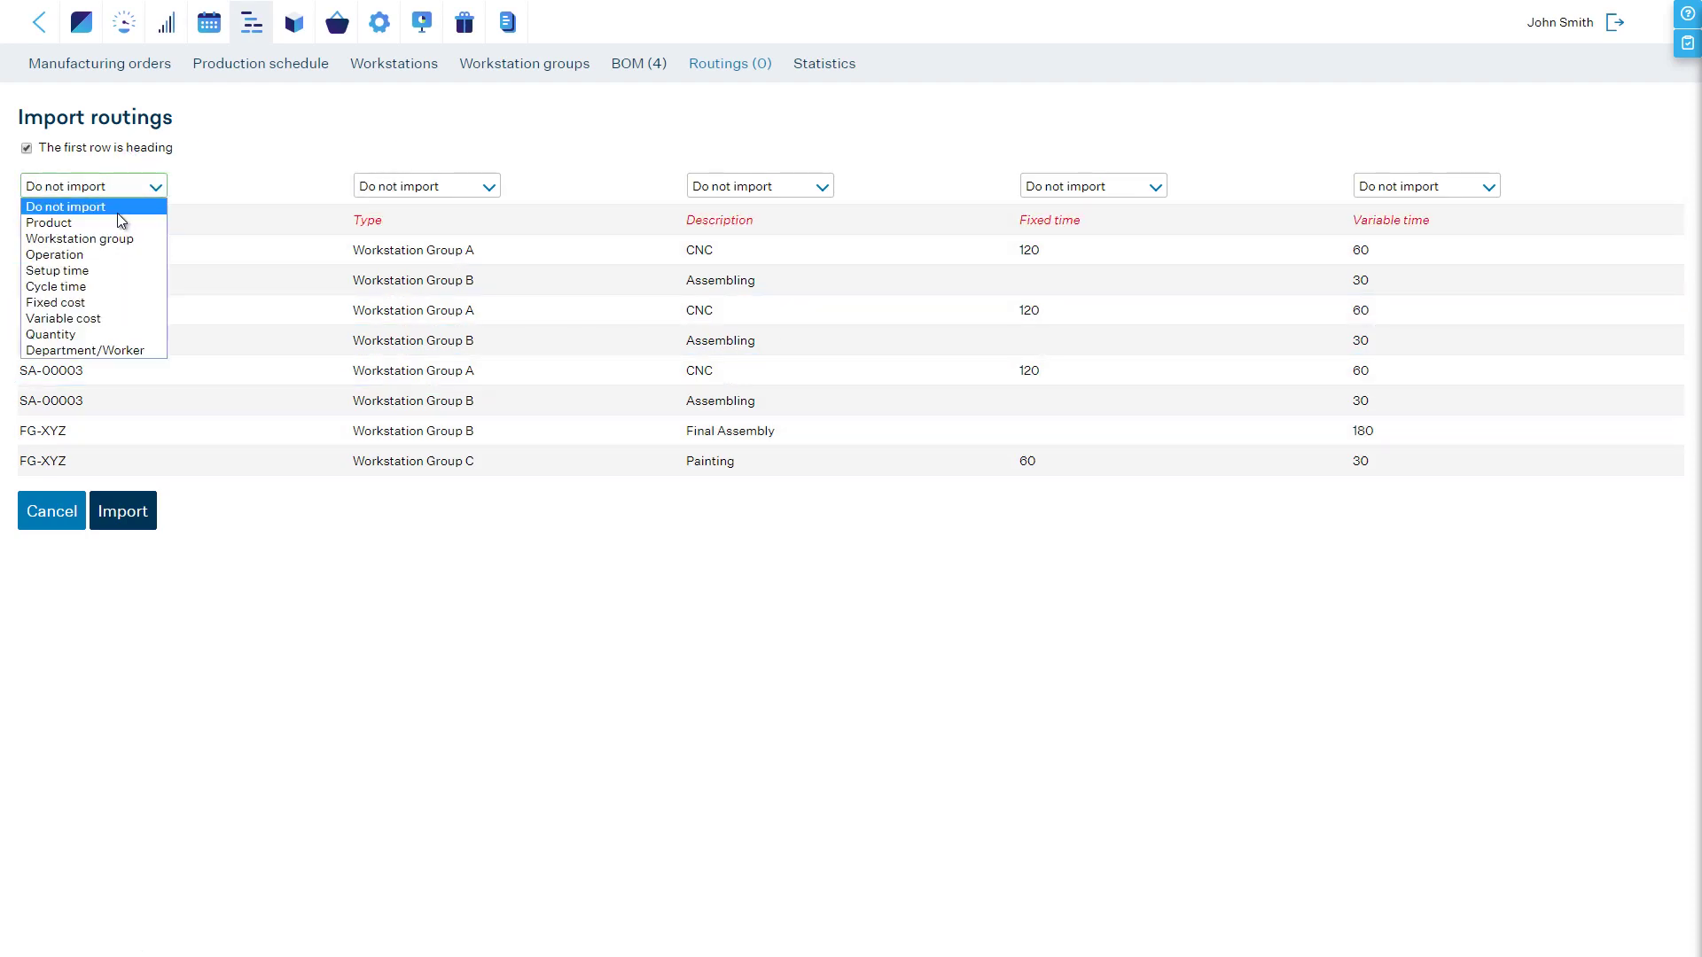
click(117, 222)
click(397, 188)
click(412, 240)
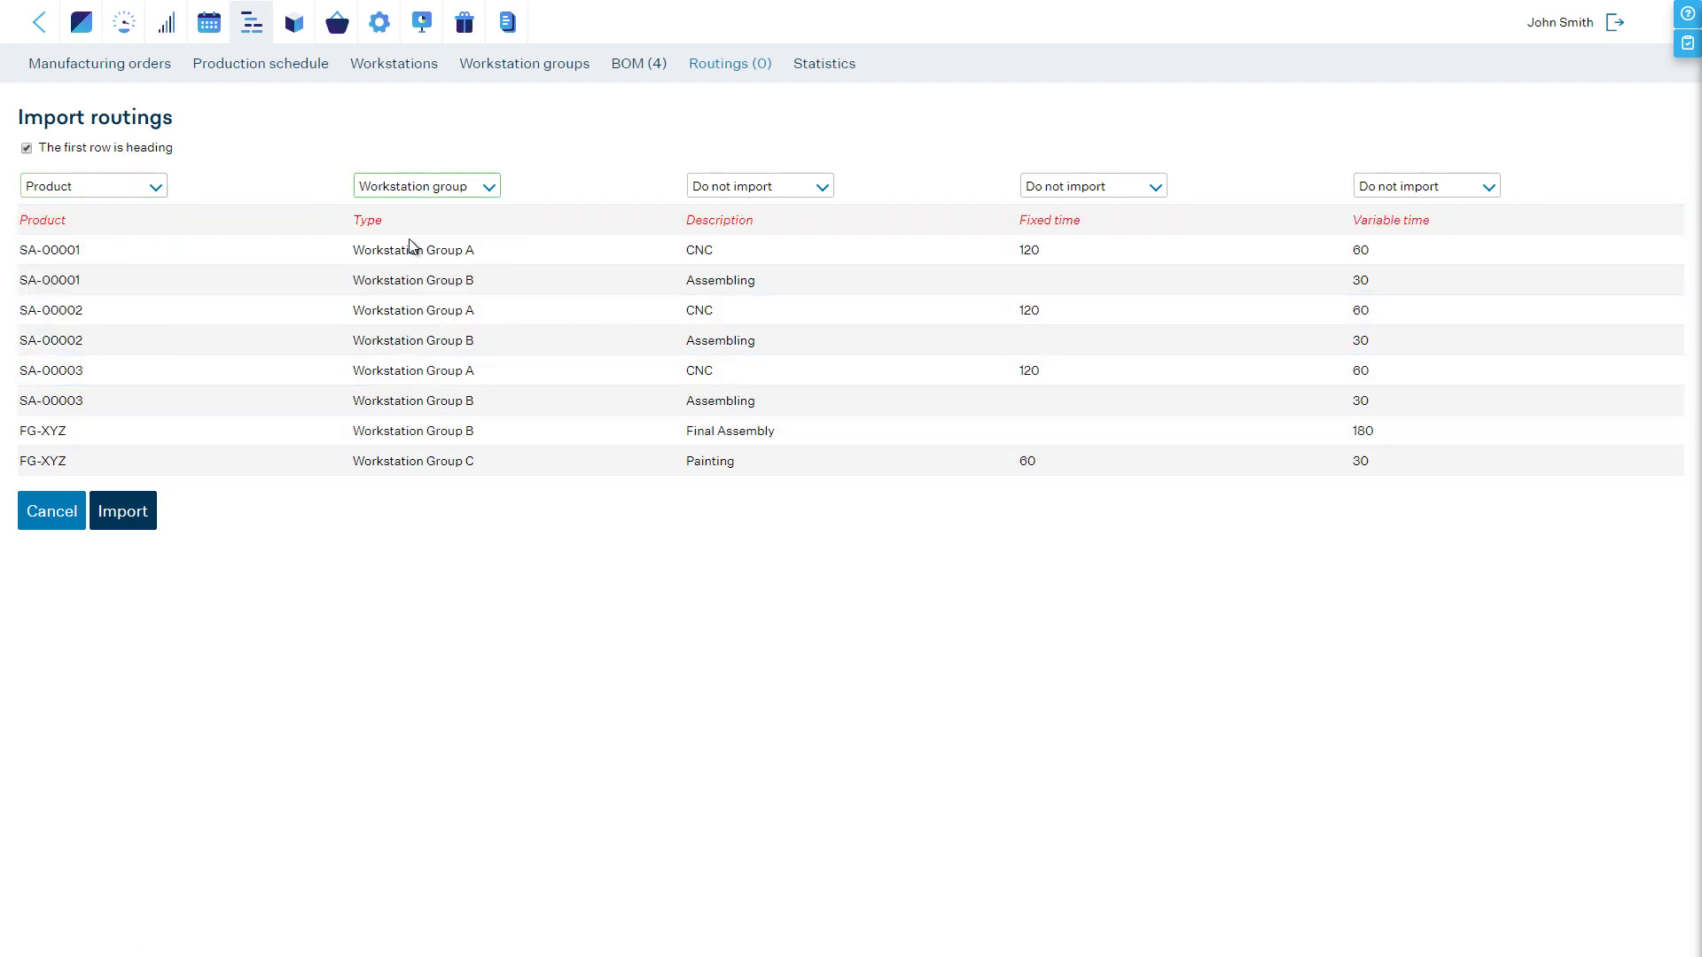
click(723, 188)
click(720, 255)
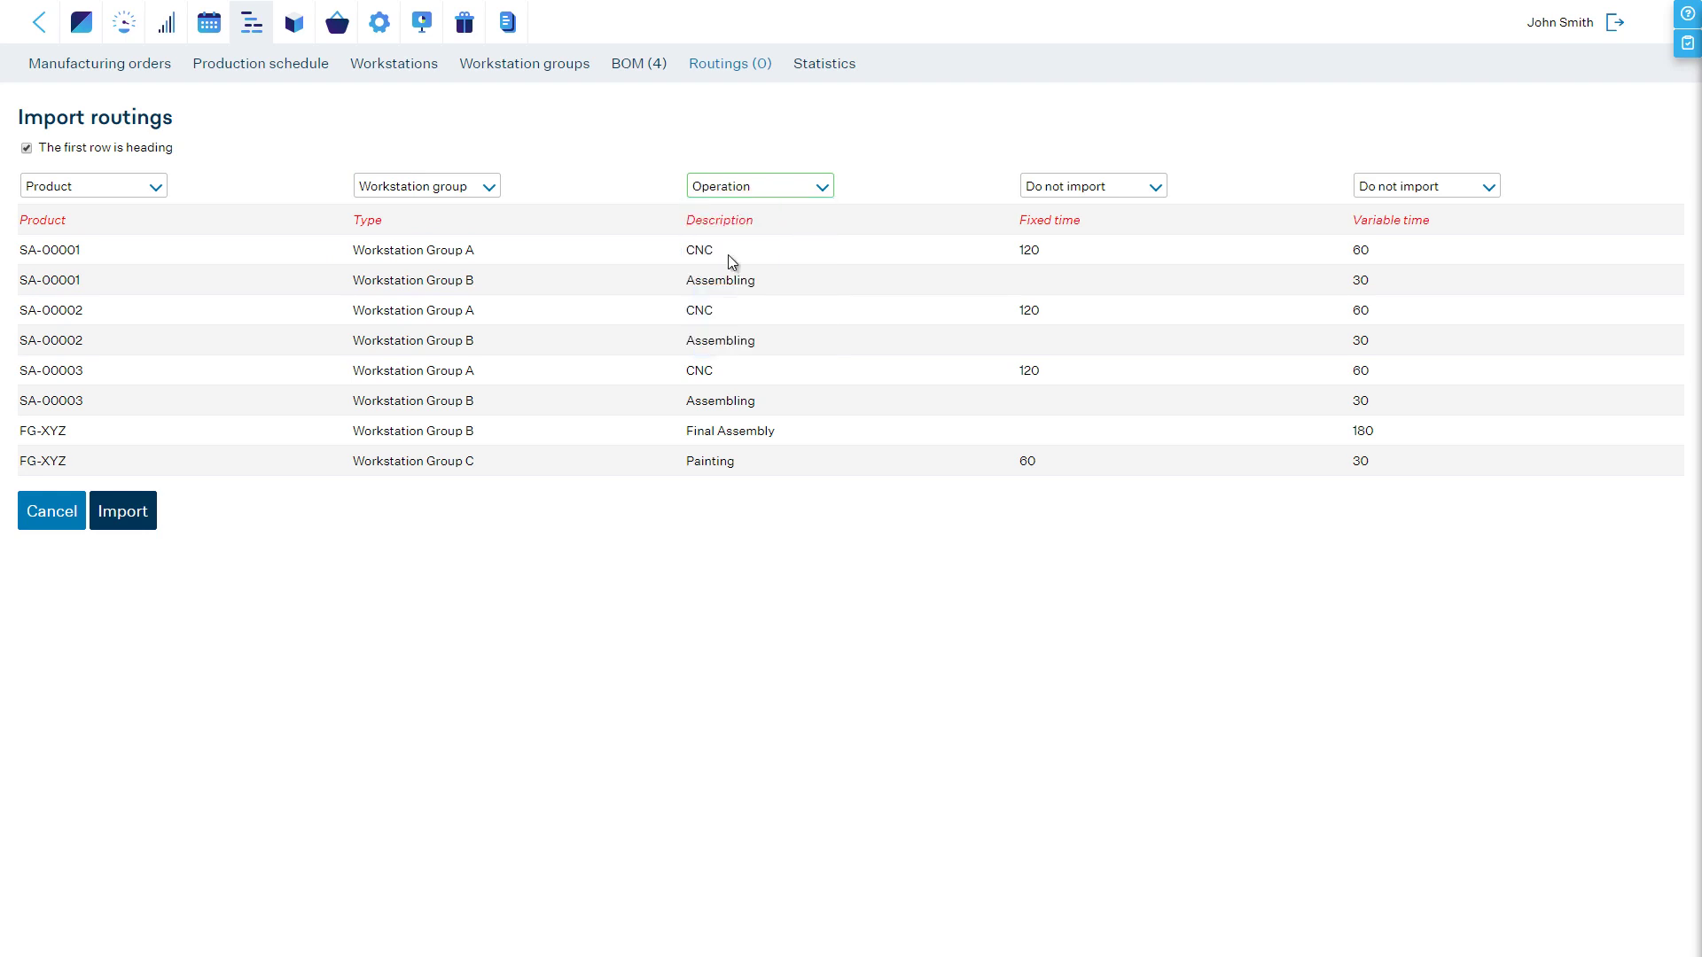
click(1037, 186)
click(1055, 272)
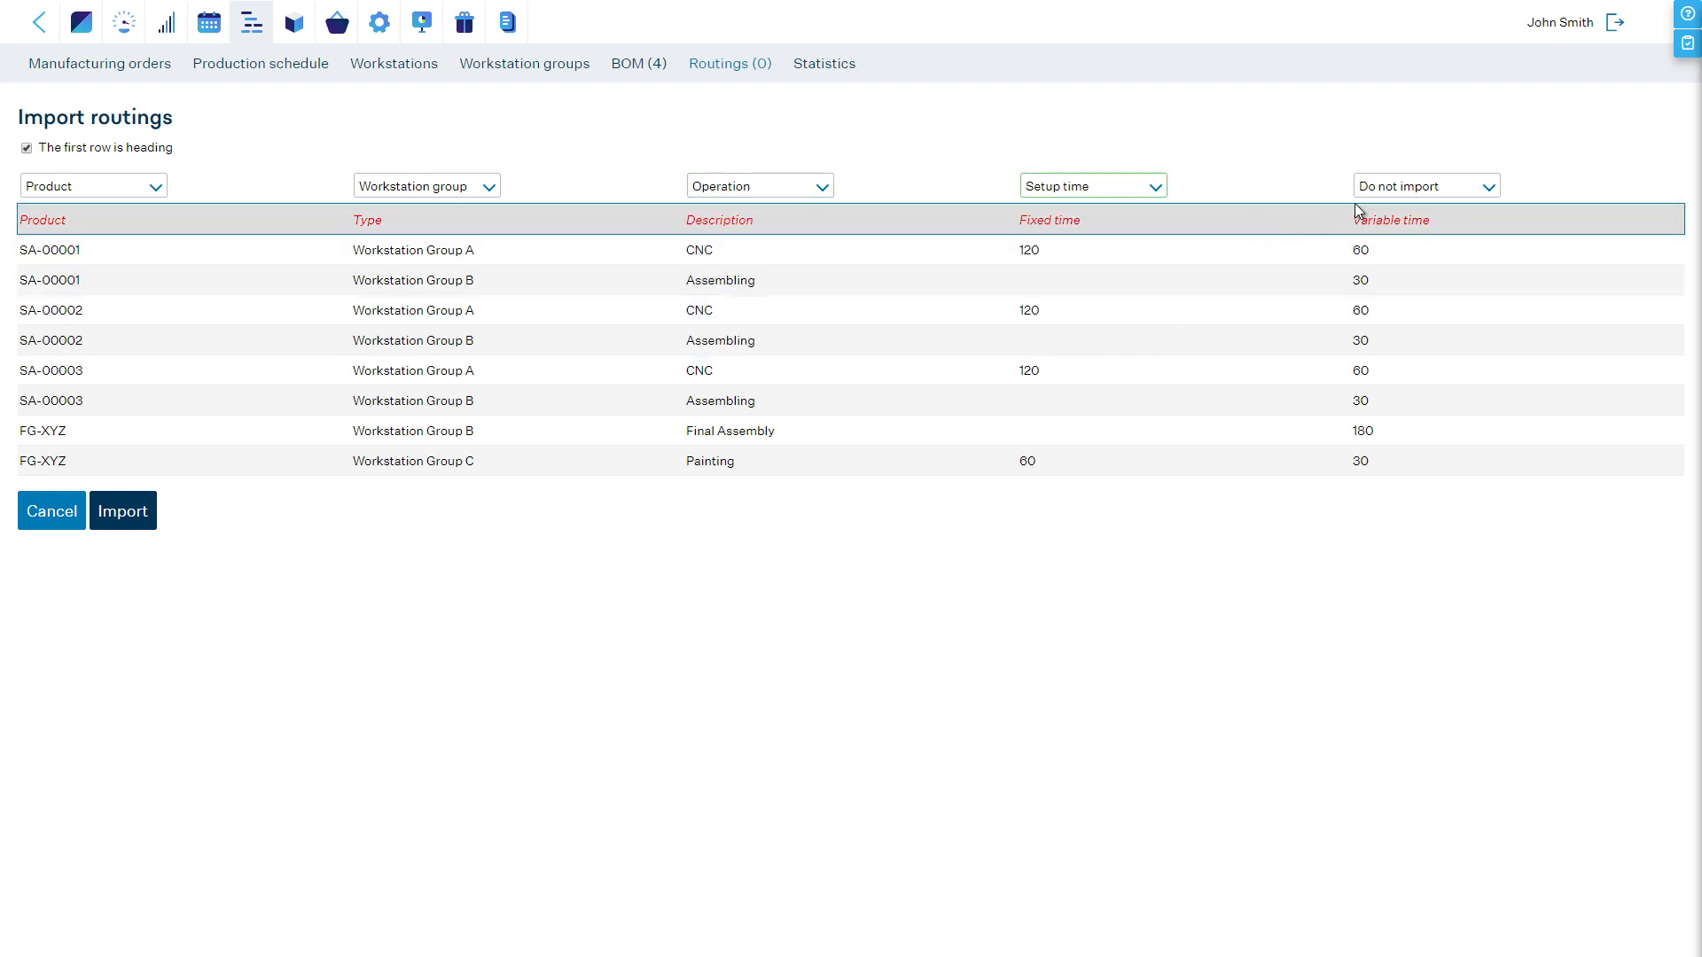
click(1419, 187)
click(1397, 287)
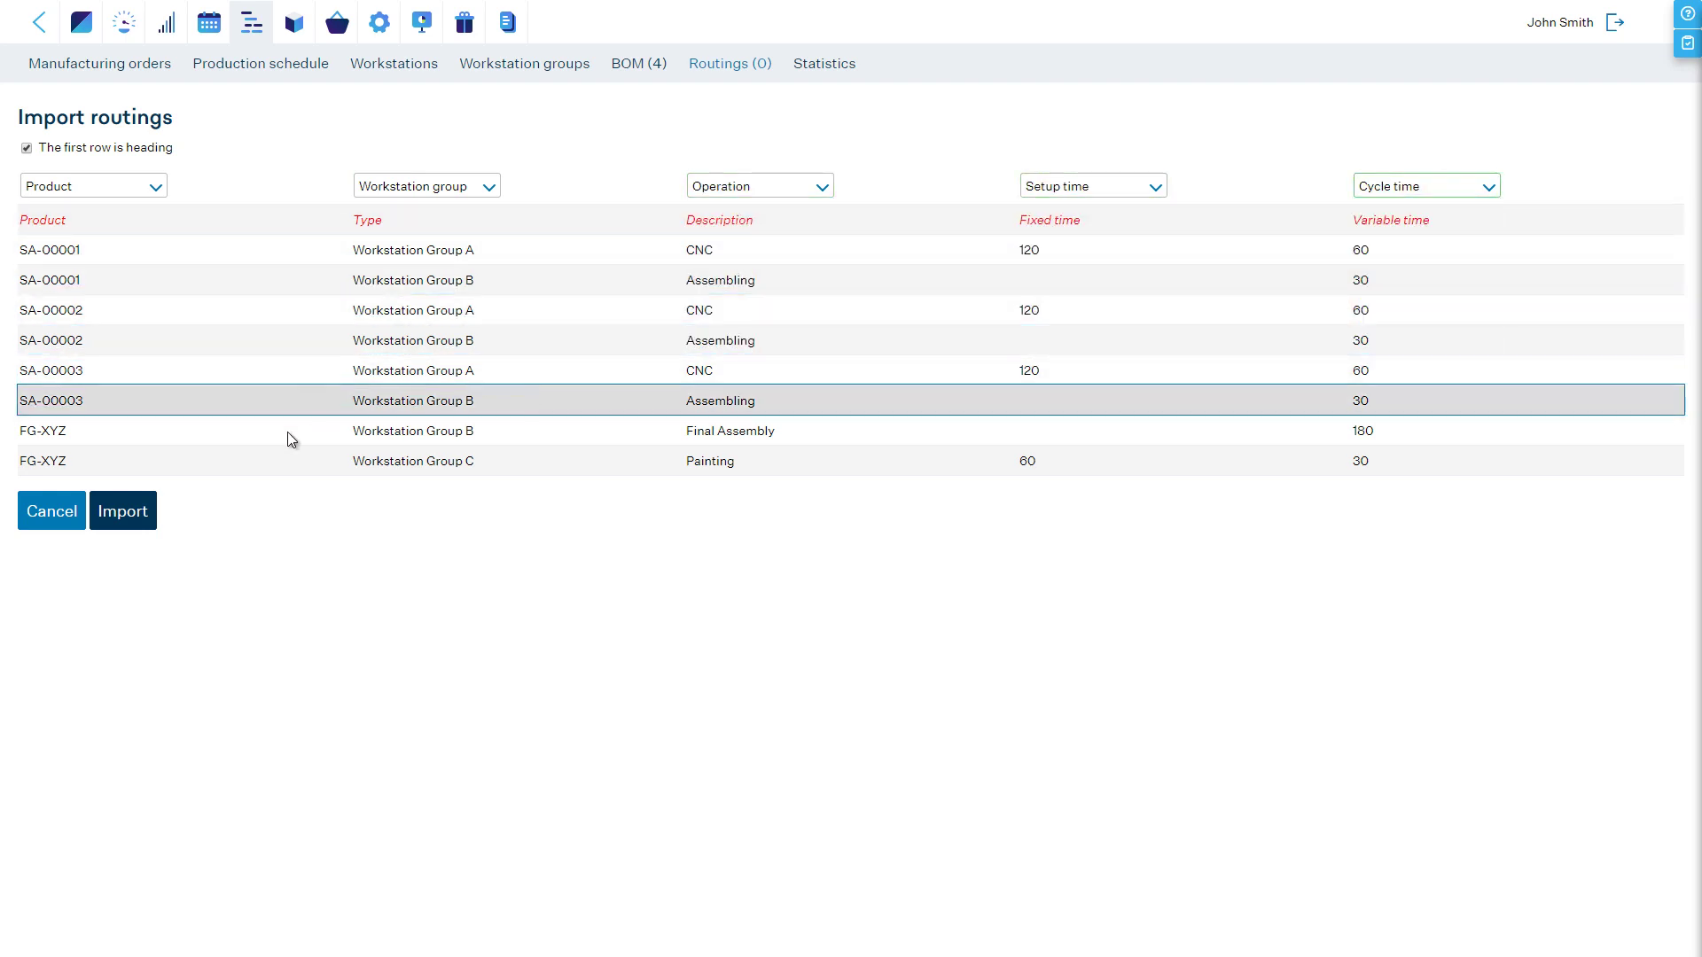
click(131, 511)
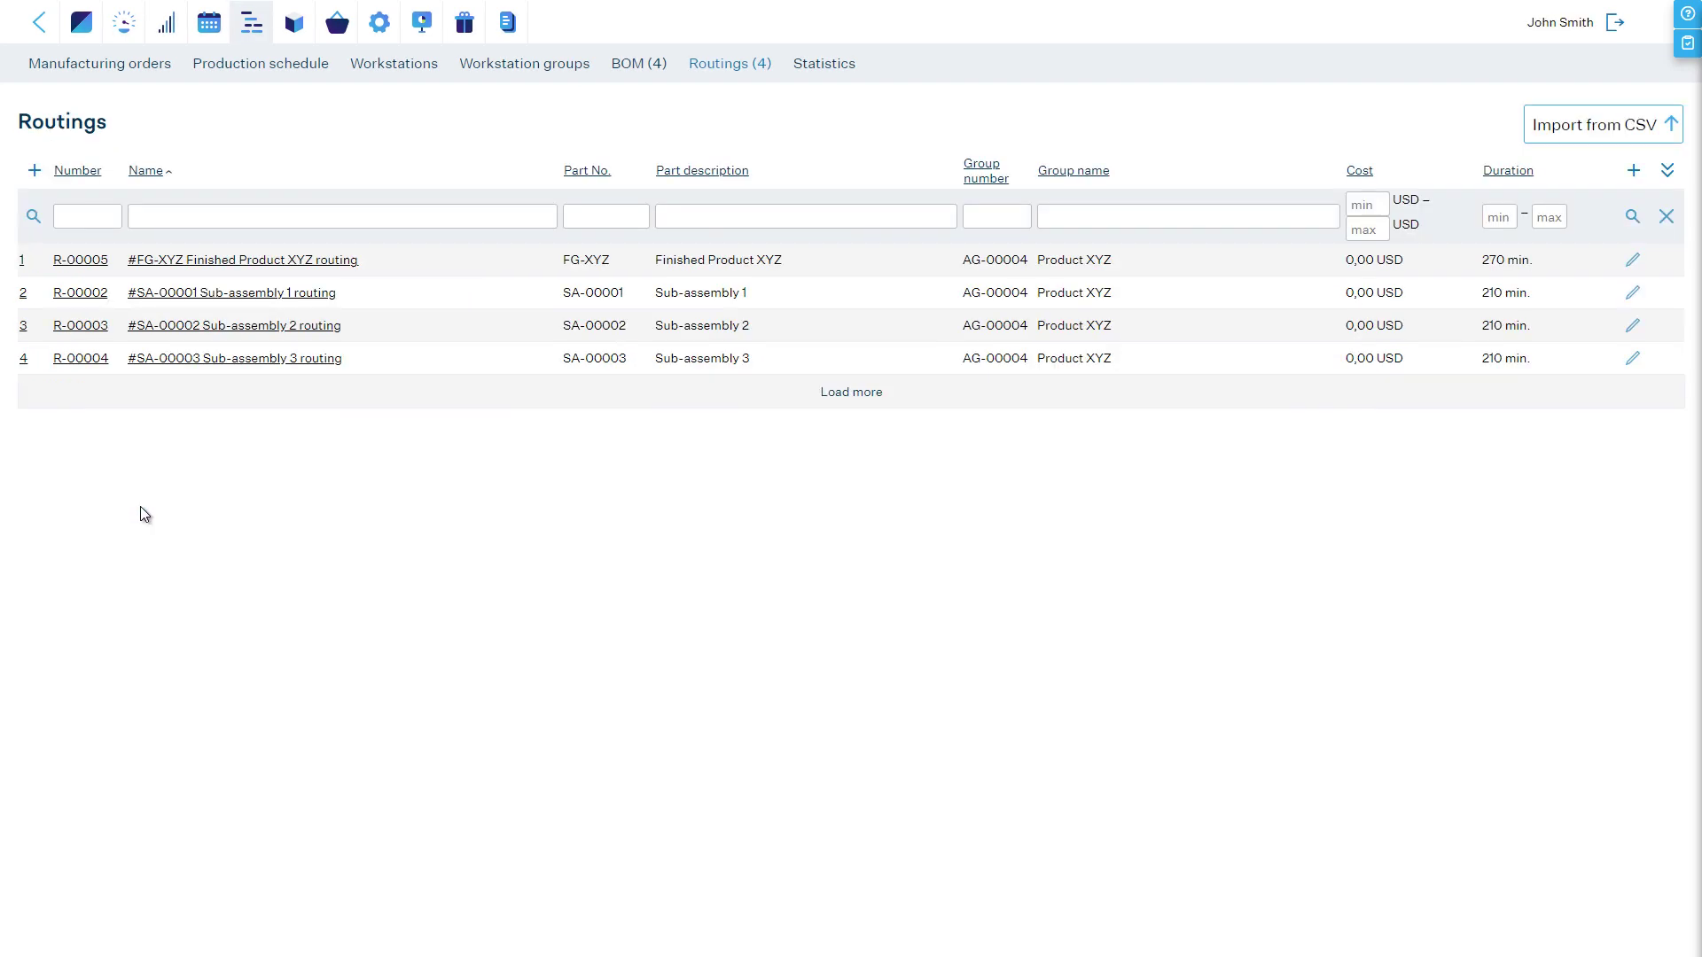